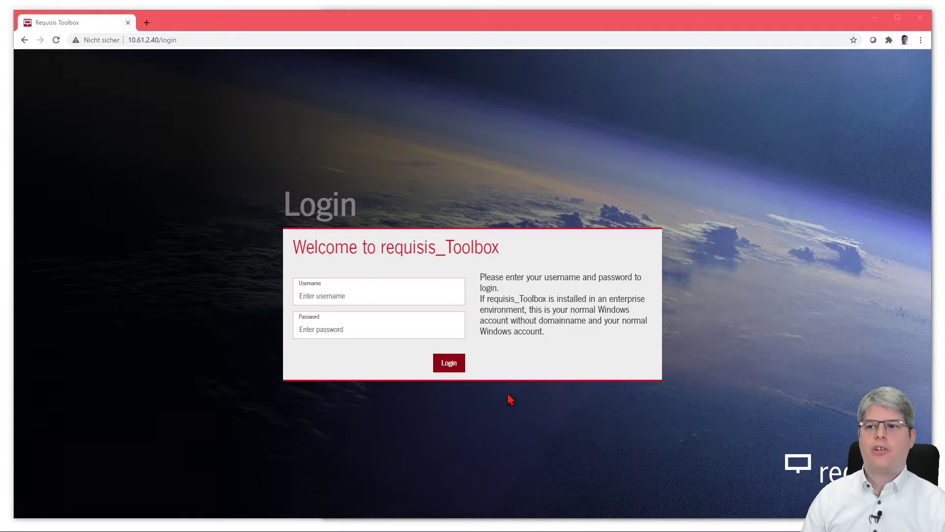
Log in to requisis_Toolbox with the user name and password and open ReqIF Manager.
{"action": "left_click", "coordinate": [333, 294]}
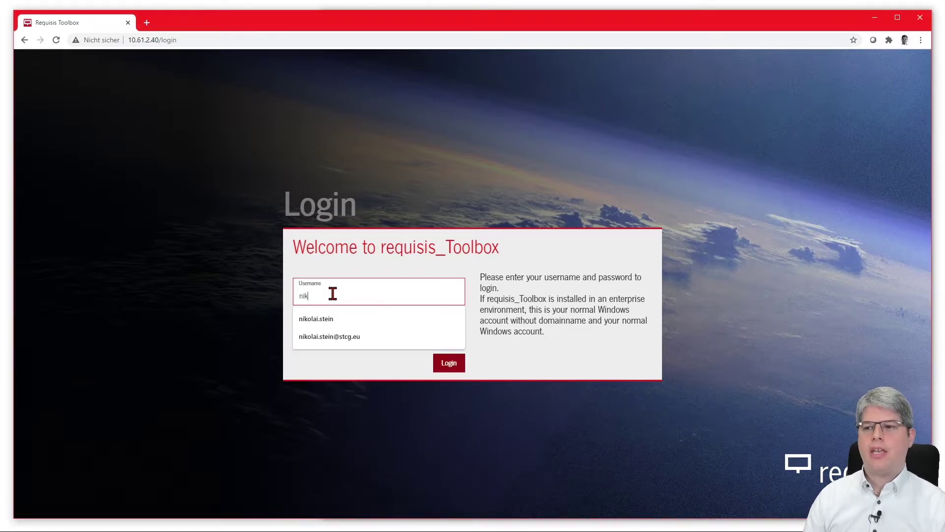
{"action": "key", "text": "Tab"}
{"action": "type", "text": "**"}
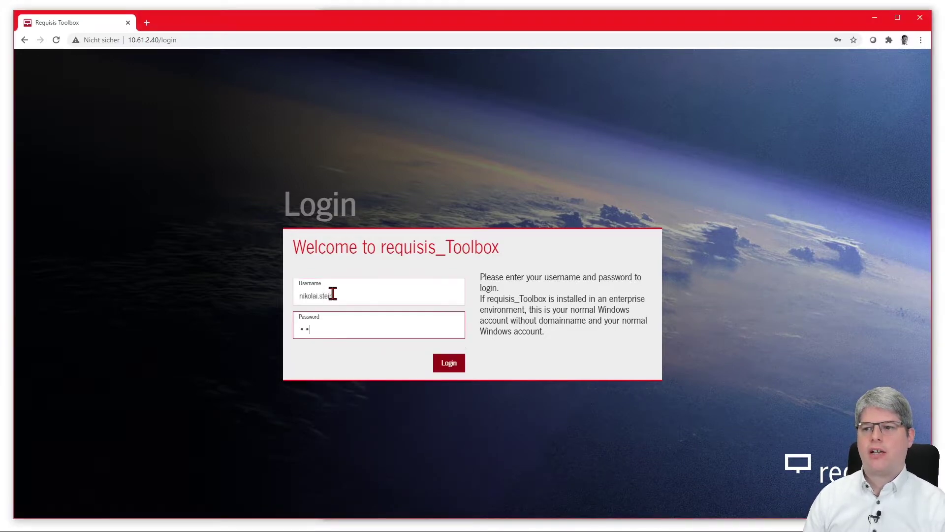
{"action": "key", "text": "Return"}
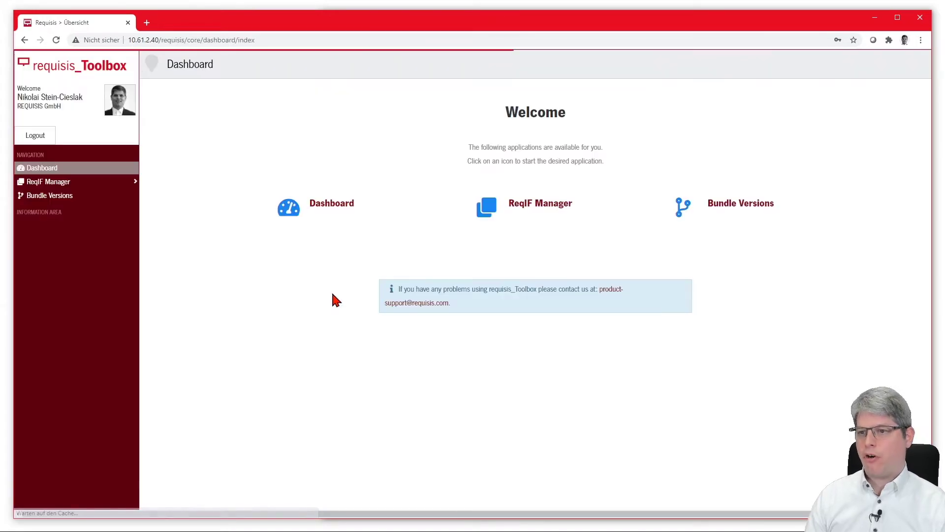
{"action": "left_click", "coordinate": [535, 206]}
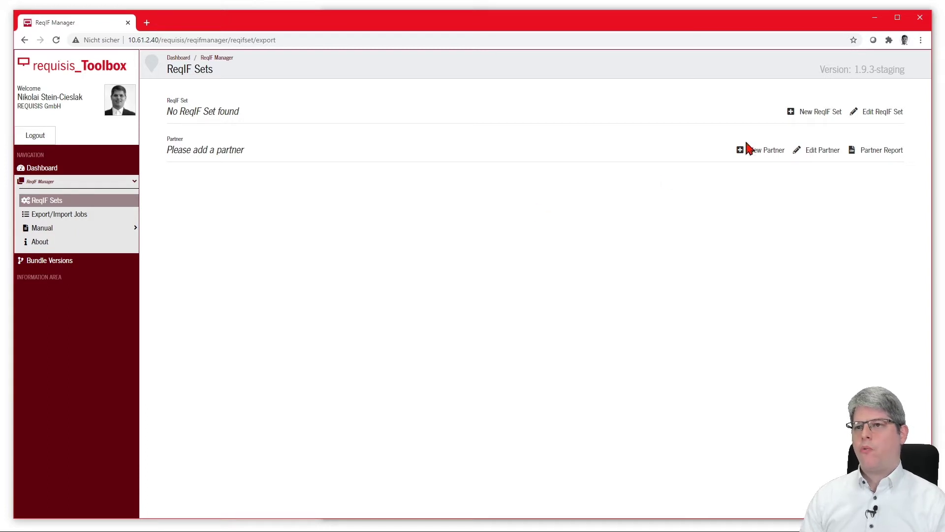
Start a new ReqIF set named 'First ReqIF-Set' with role Customer.
{"action": "left_click", "coordinate": [823, 113]}
{"action": "left_click", "coordinate": [509, 128]}
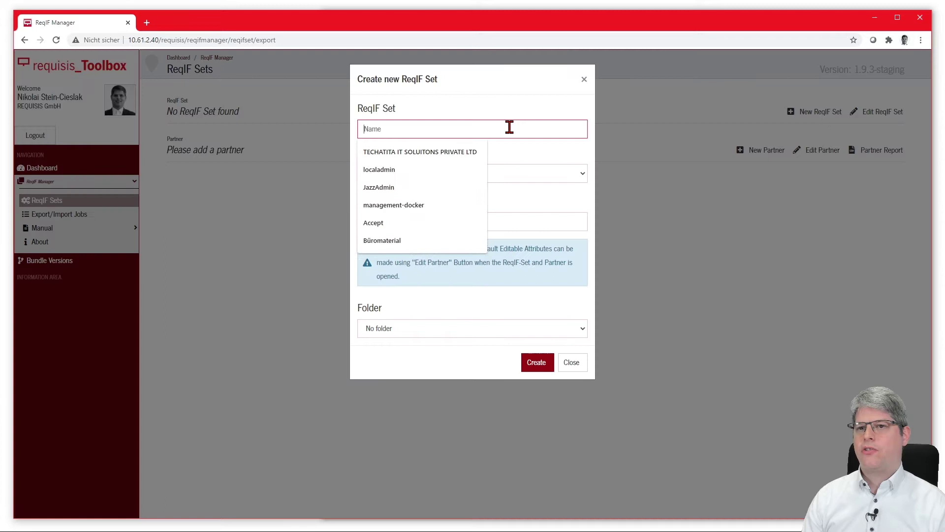
{"action": "type", "text": "Fir"}
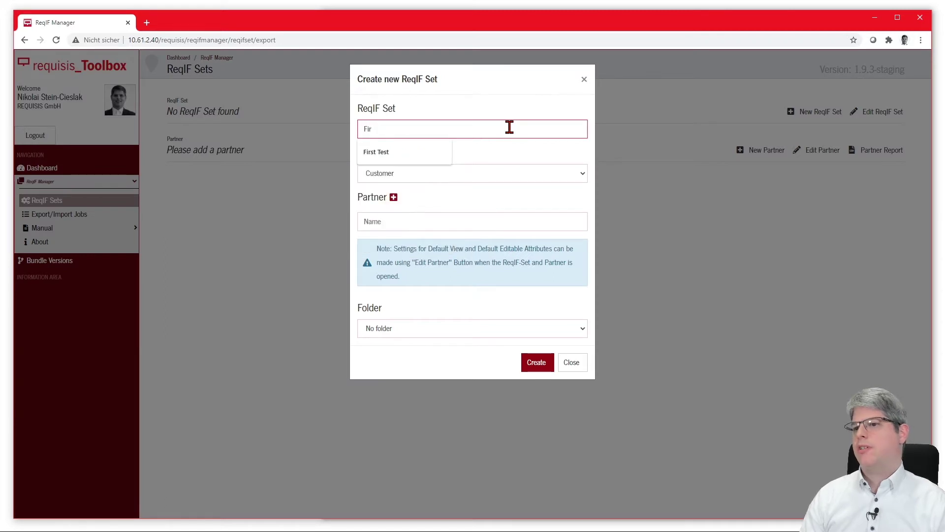
{"action": "type", "text": "st ReqIF-Set"}
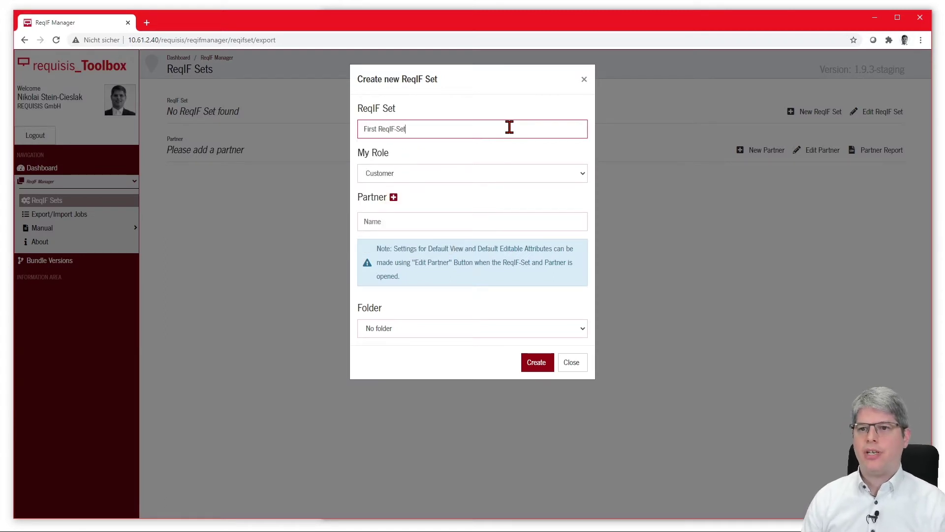
{"action": "key", "text": "Tab"}
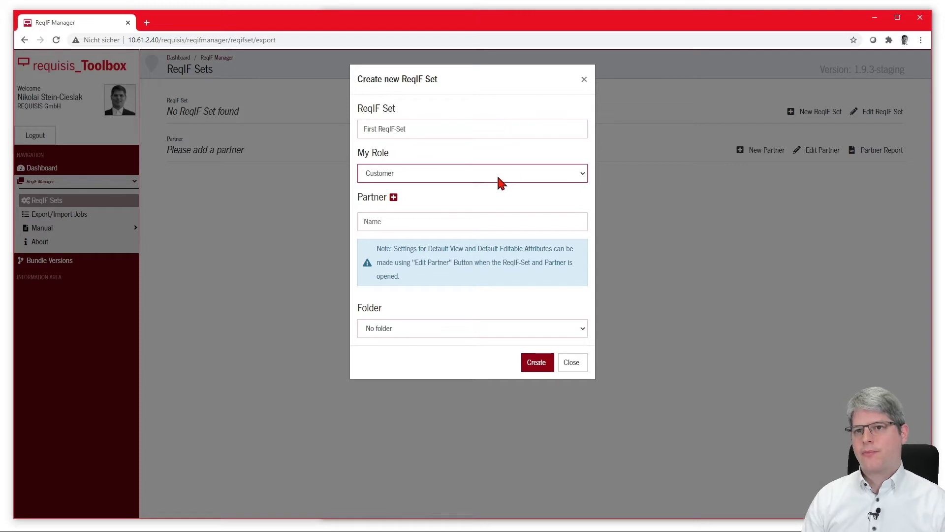
{"action": "left_click", "coordinate": [498, 174]}
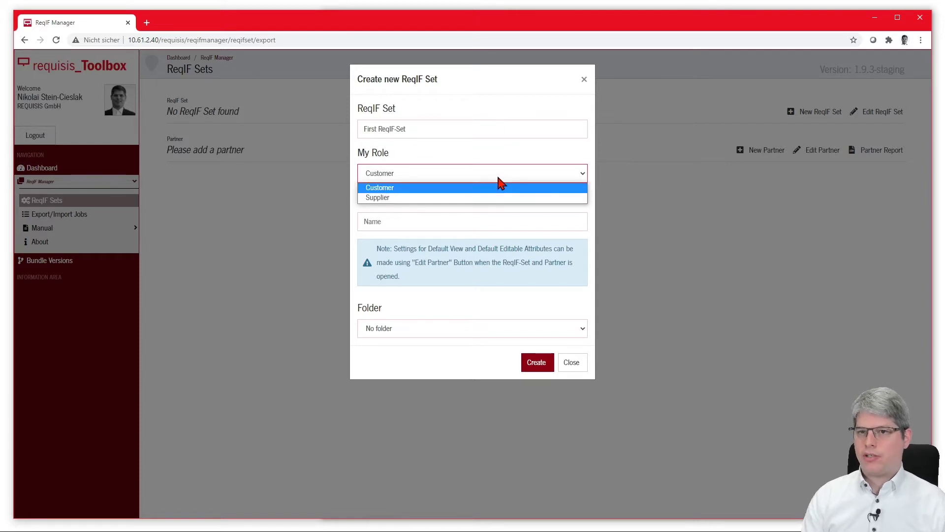
{"action": "left_click", "coordinate": [499, 187]}
Add partners Supplier 1 and Supplier 2 and create the set.
{"action": "left_click", "coordinate": [480, 221]}
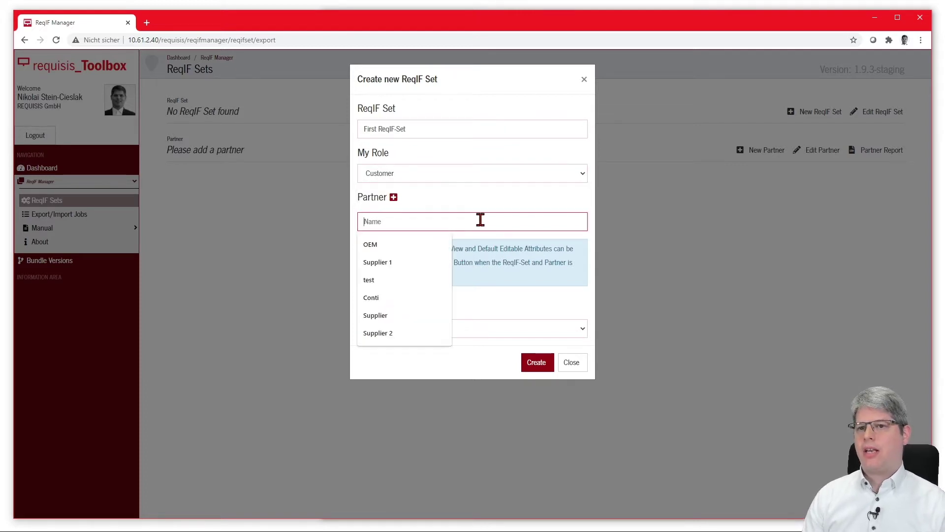
{"action": "type", "text": "Sp"}
{"action": "key", "text": "BackSpace"}
{"action": "type", "text": "upplier"}
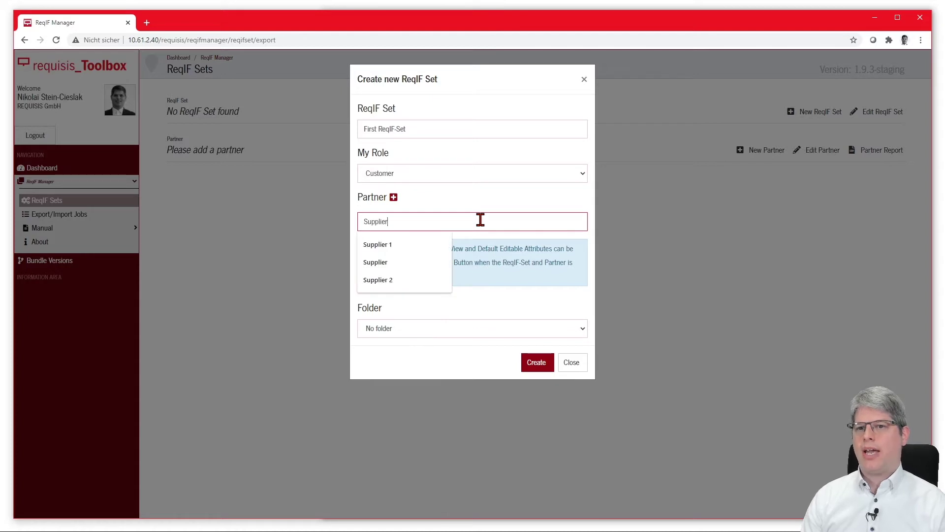
{"action": "type", "text": " 1"}
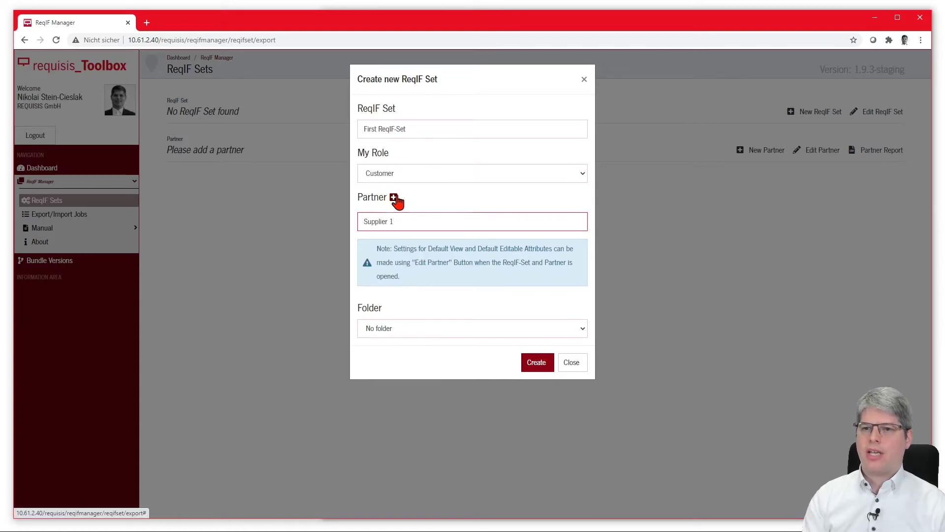
{"action": "left_click", "coordinate": [394, 197]}
{"action": "left_click", "coordinate": [404, 244]}
{"action": "type", "text": "Supplier 2"}
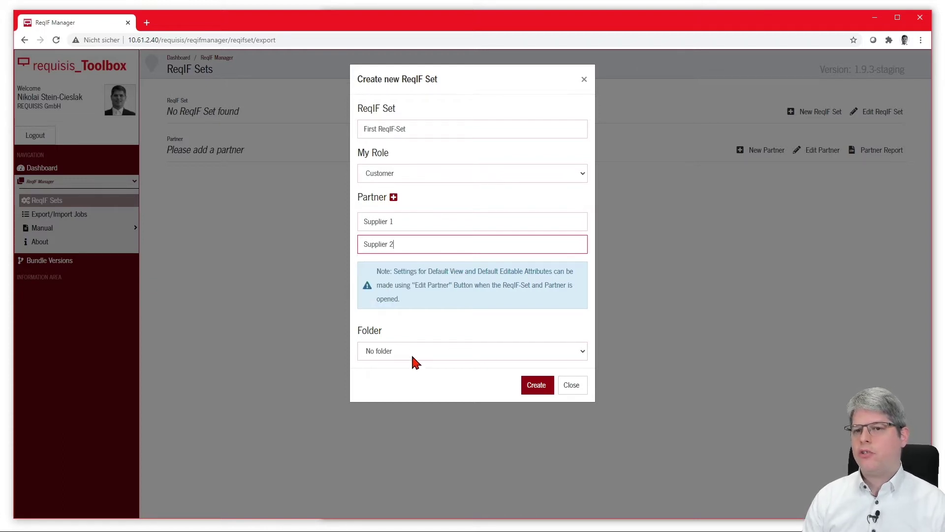
{"action": "left_click", "coordinate": [534, 386]}
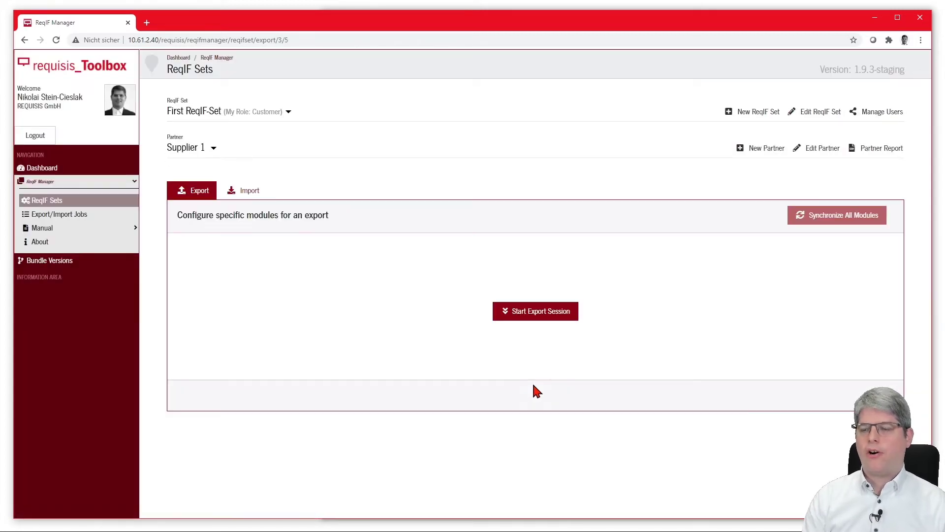
Save Supplier 1 with export view 'ReqIF Supplier 1' and writeable attributes 'Supplier_*'.
{"action": "left_click", "coordinate": [818, 150]}
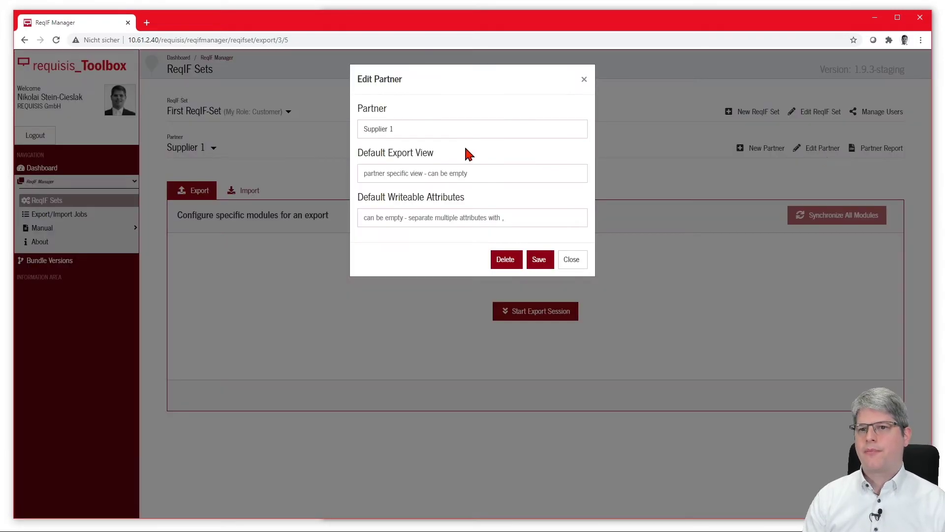
{"action": "left_click", "coordinate": [464, 176]}
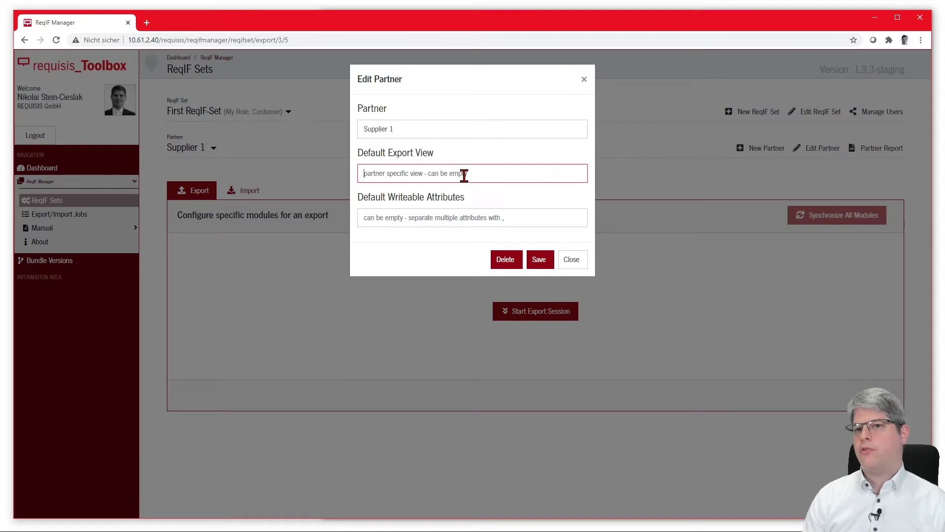
{"action": "type", "text": "ReqIF"}
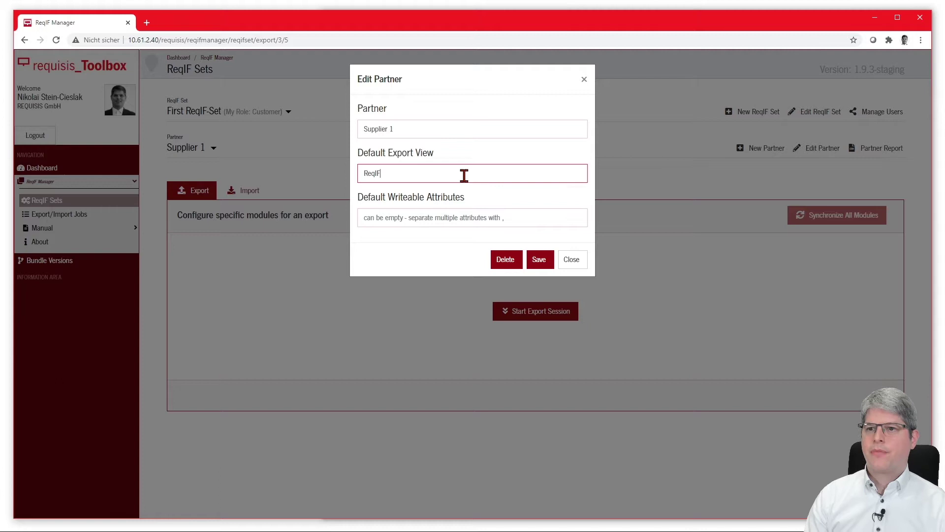
{"action": "type", "text": " Supplier 1"}
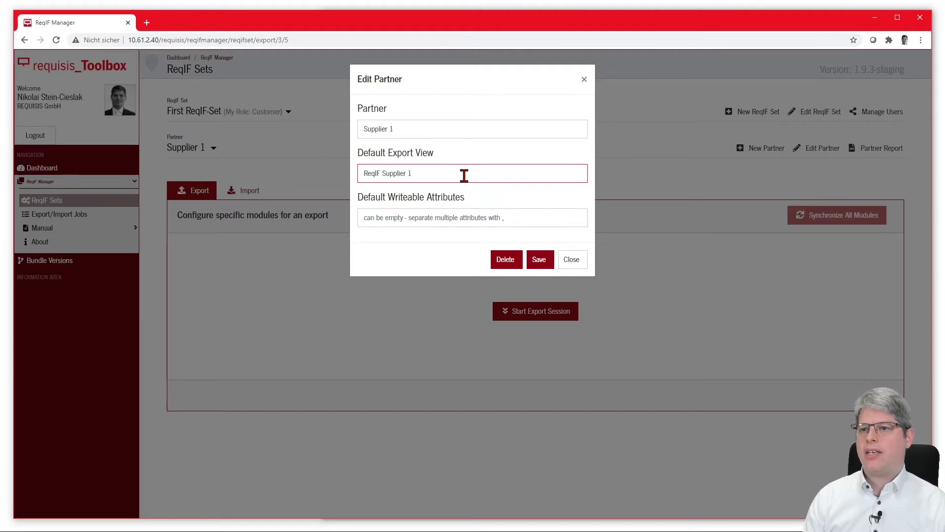
{"action": "key", "text": "Tab"}
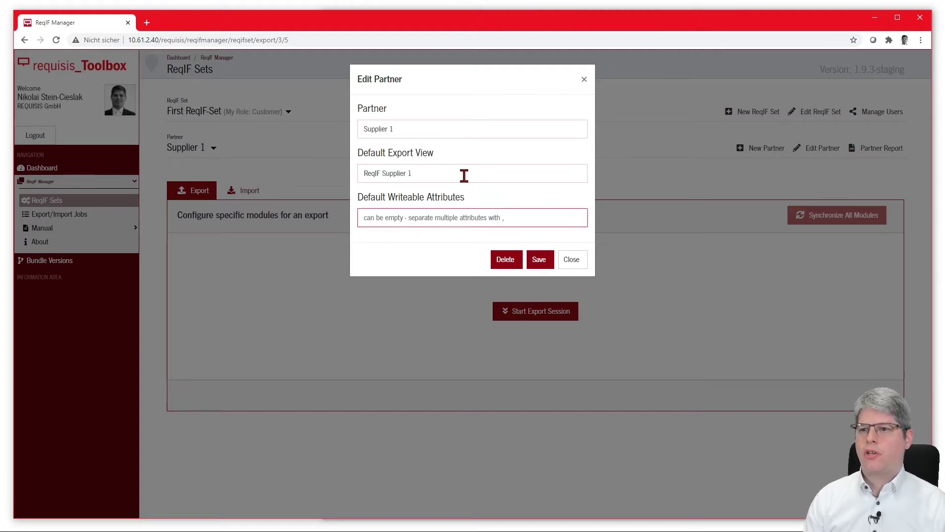
{"action": "type", "text": "Supploier_*"}
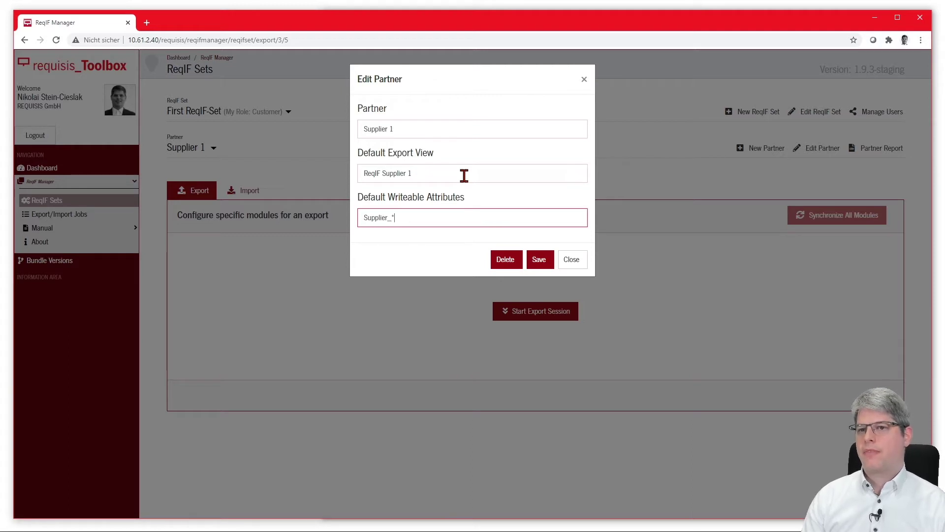
{"action": "left_click", "coordinate": [540, 259]}
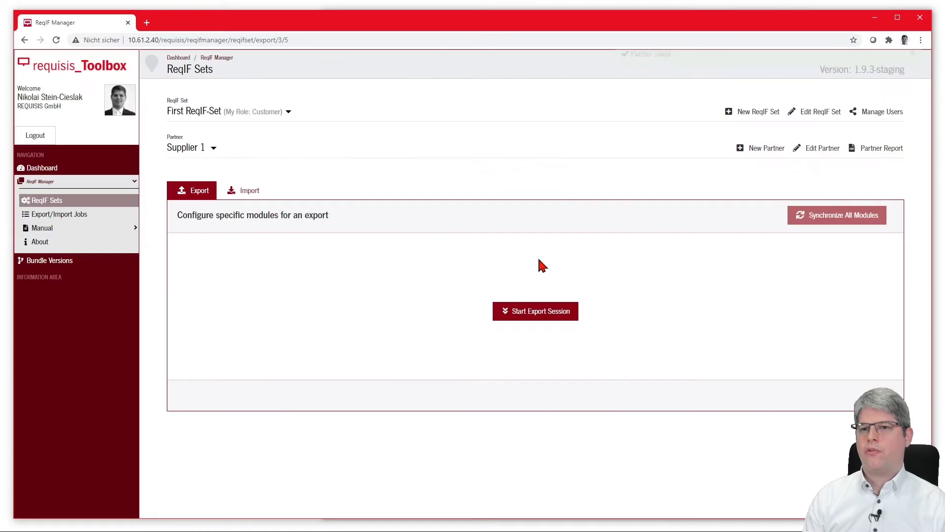
Switch to Supplier 2 and save export view 'ReqIF Supplier 2' with writeable attributes 'Supplier_*'.
{"action": "left_click", "coordinate": [202, 148]}
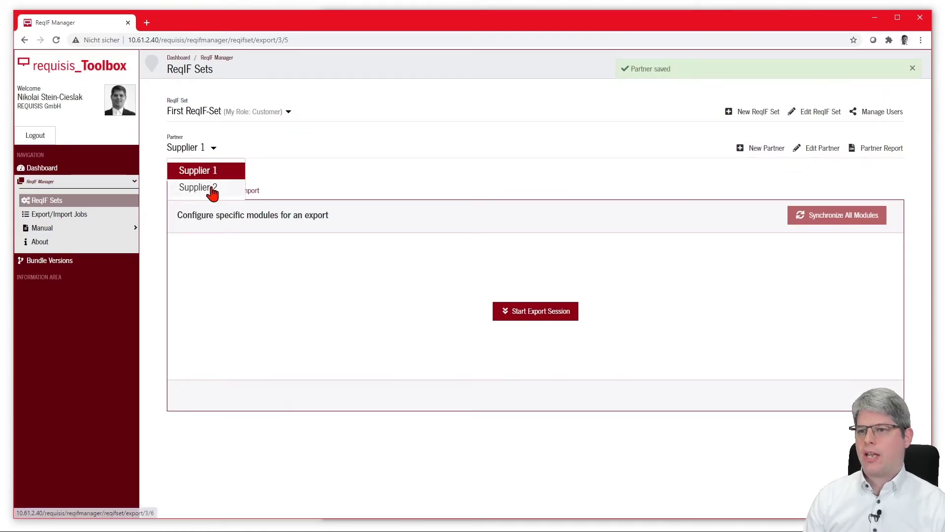
{"action": "left_click", "coordinate": [209, 170]}
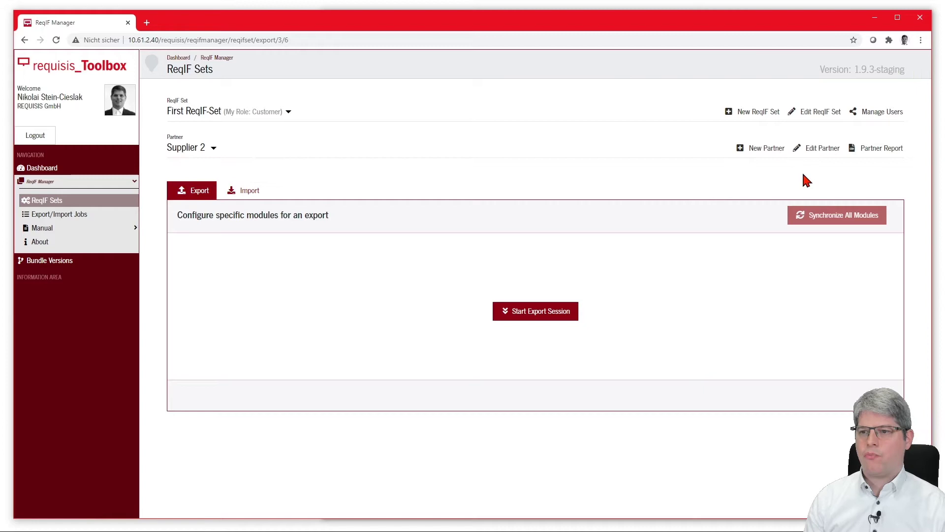
{"action": "left_click", "coordinate": [824, 151]}
{"action": "left_click", "coordinate": [468, 172]}
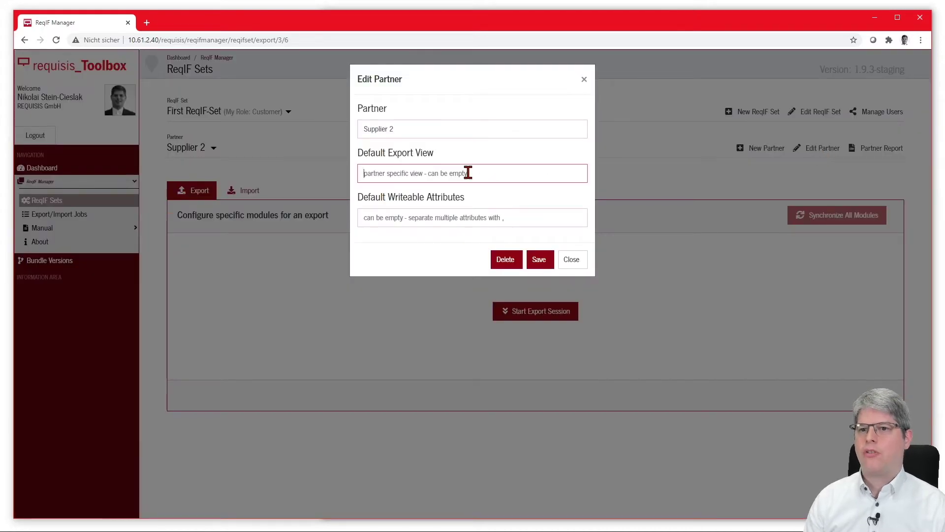
{"action": "type", "text": "ReqIF"}
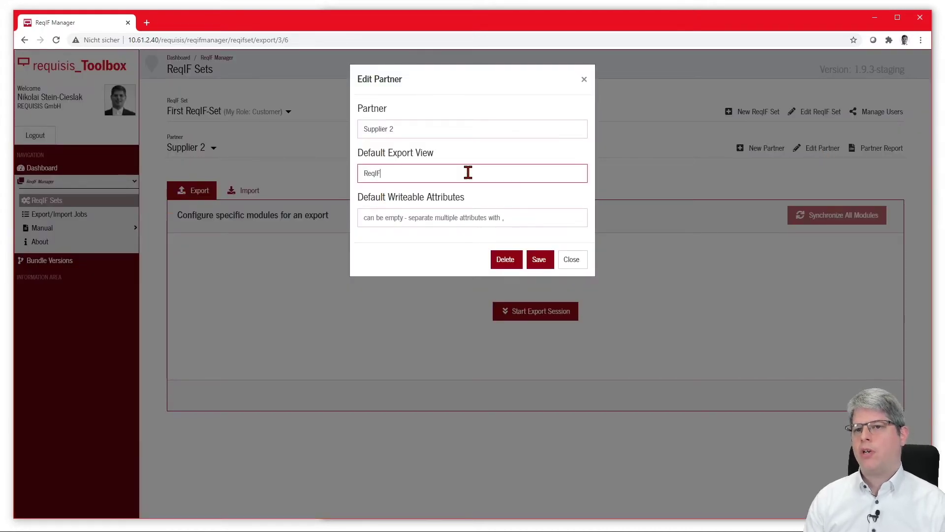
{"action": "type", "text": " Seu"}
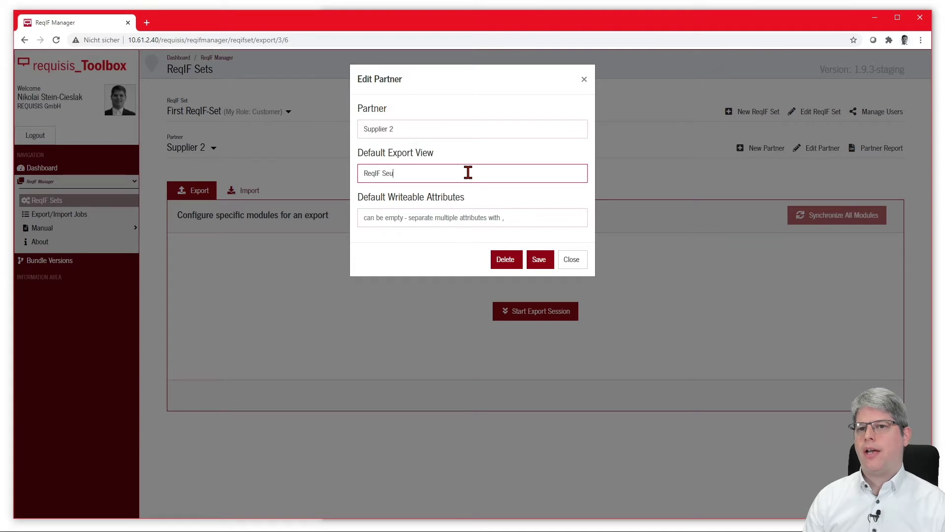
{"action": "key", "text": "BackSpace"}
{"action": "key", "text": "BackSpace"}
{"action": "type", "text": "upplier 2"}
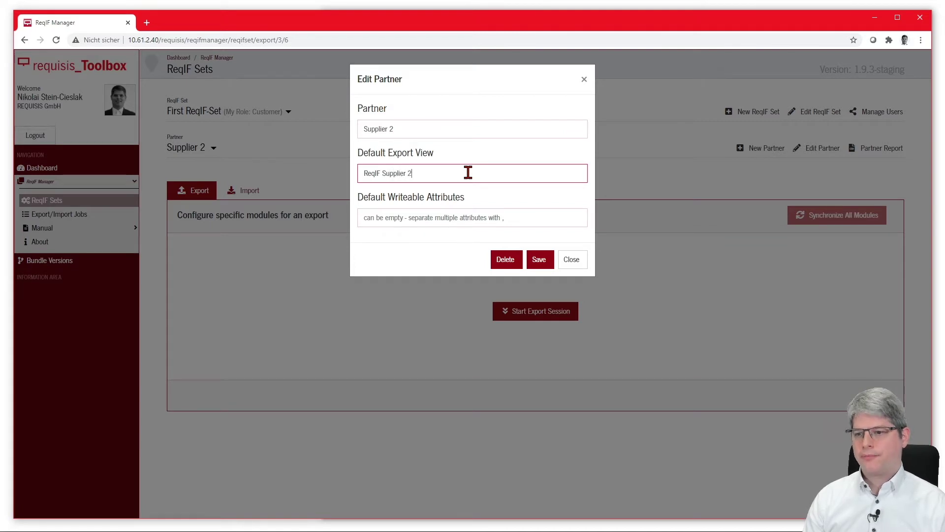
{"action": "key", "text": "Tab"}
{"action": "type", "text": "Sup"}
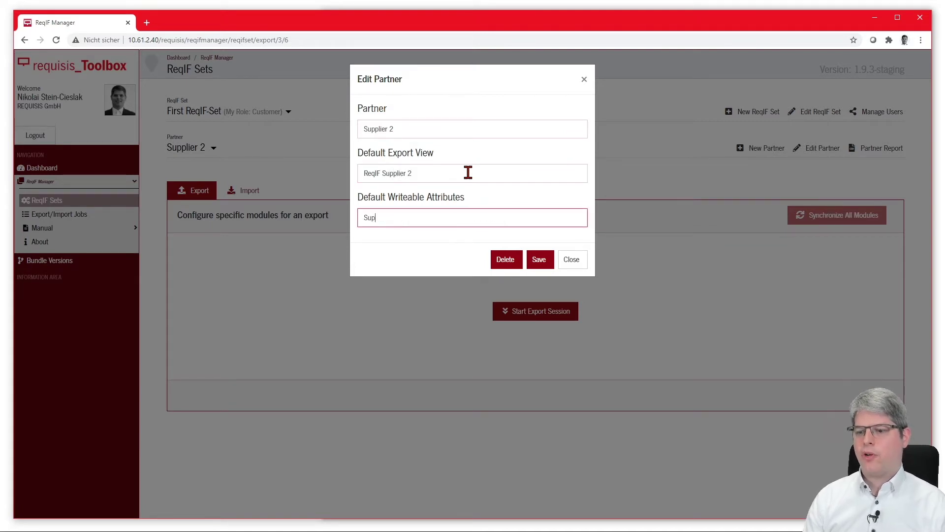
{"action": "type", "text": "plie"}
{"action": "type", "text": "ioer"}
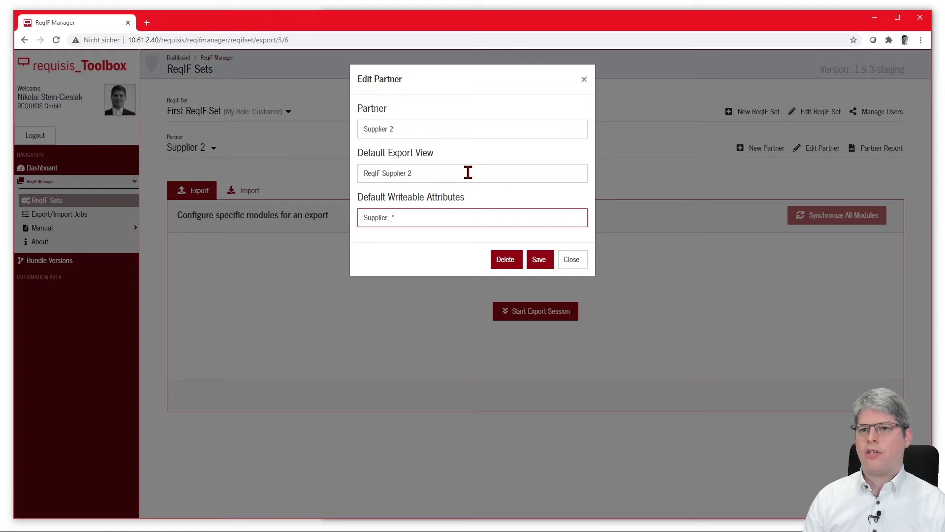
{"action": "left_click", "coordinate": [539, 260]}
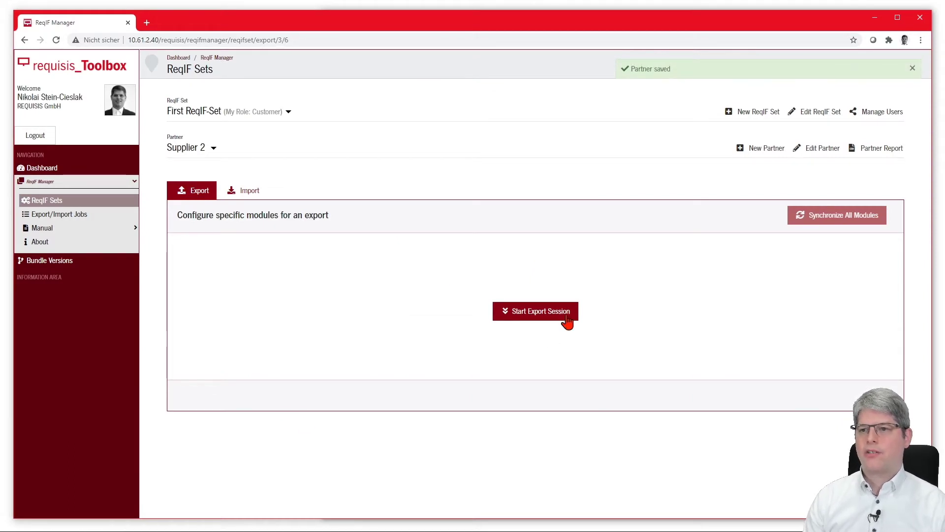
Start an export session for partner Supplier 1.
{"action": "left_click", "coordinate": [192, 149]}
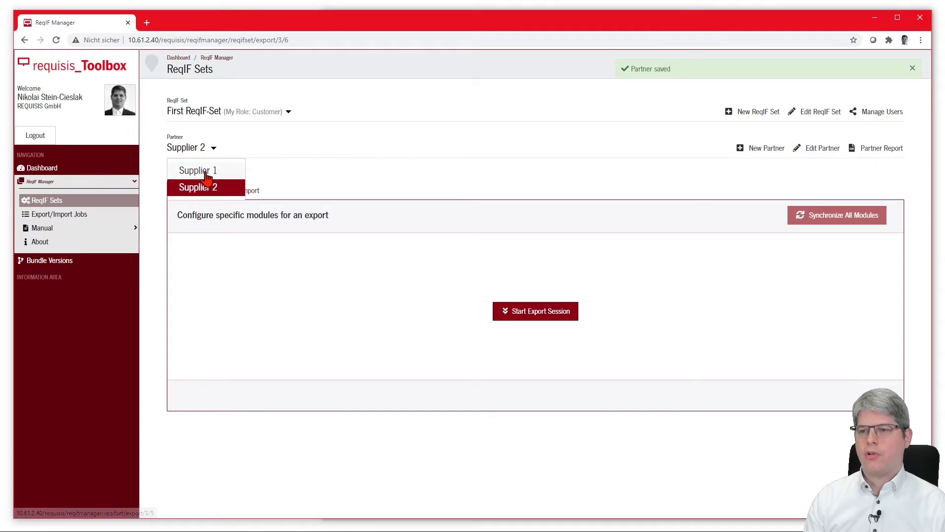
{"action": "left_click", "coordinate": [193, 170]}
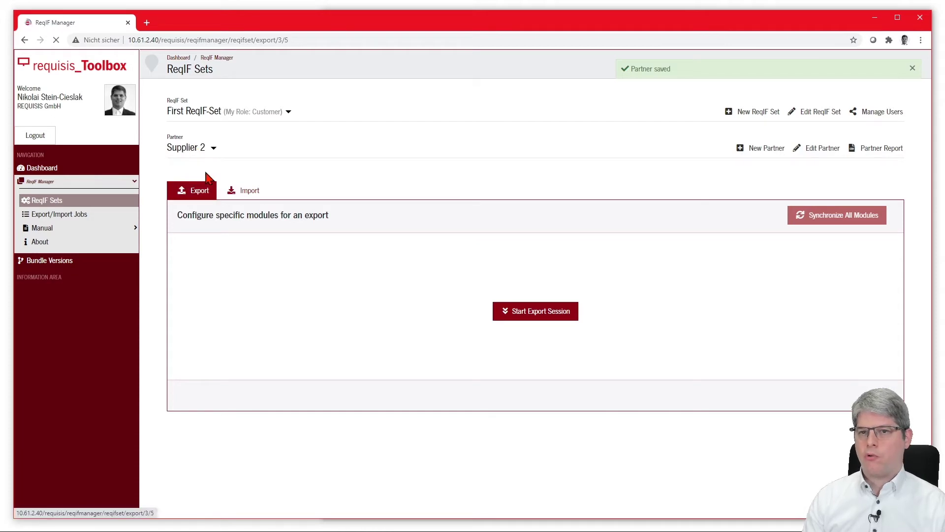
{"action": "left_click", "coordinate": [543, 316]}
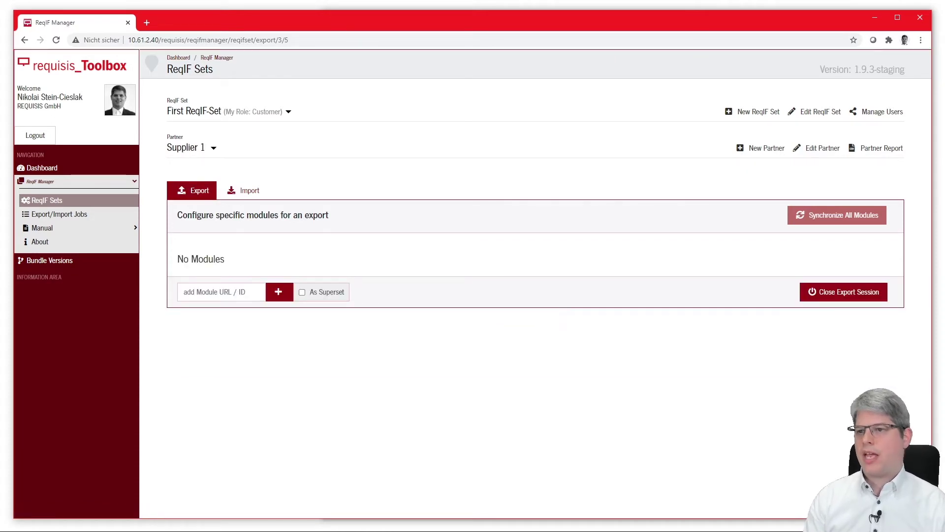
Drag Component 1's Requirements System A module from DOORS Next into the export.
{"action": "key", "text": "alt+Tab"}
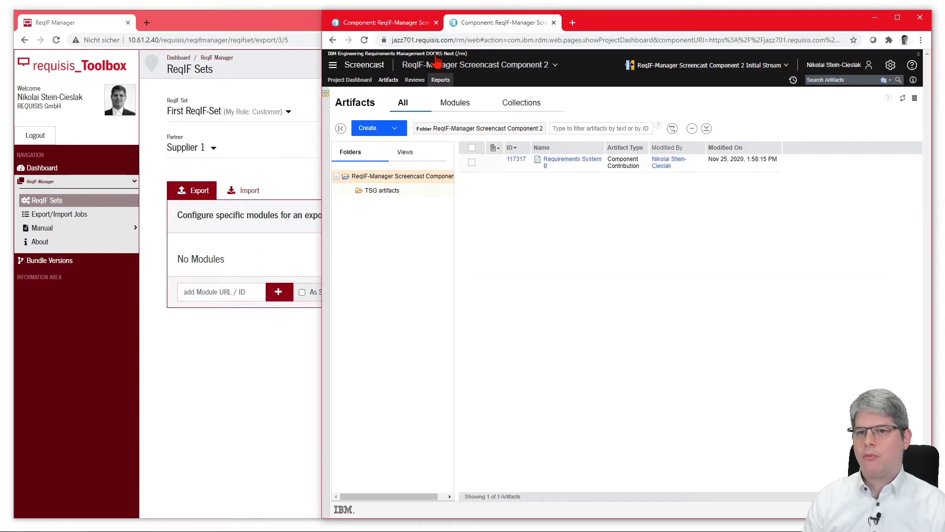
{"action": "left_click", "coordinate": [410, 25]}
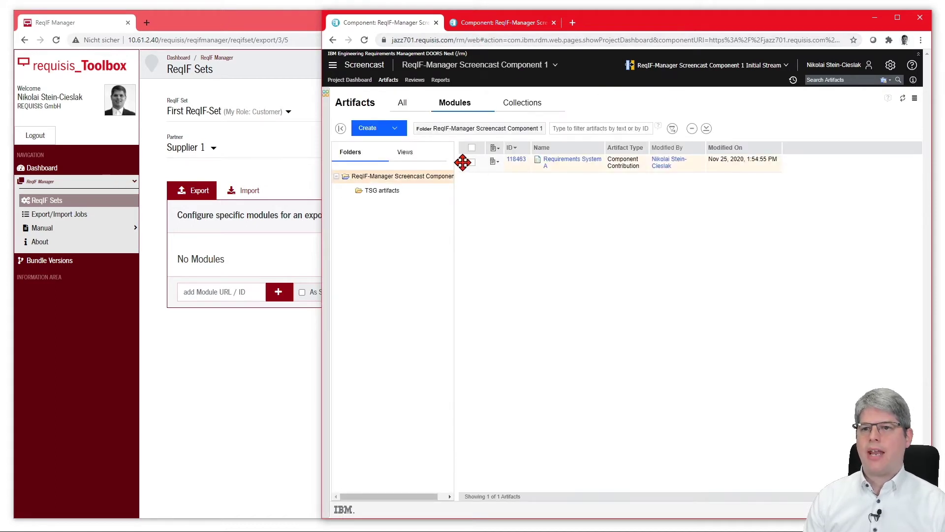
{"action": "left_click_drag", "start_coordinate": [463, 162], "coordinate": [239, 265]}
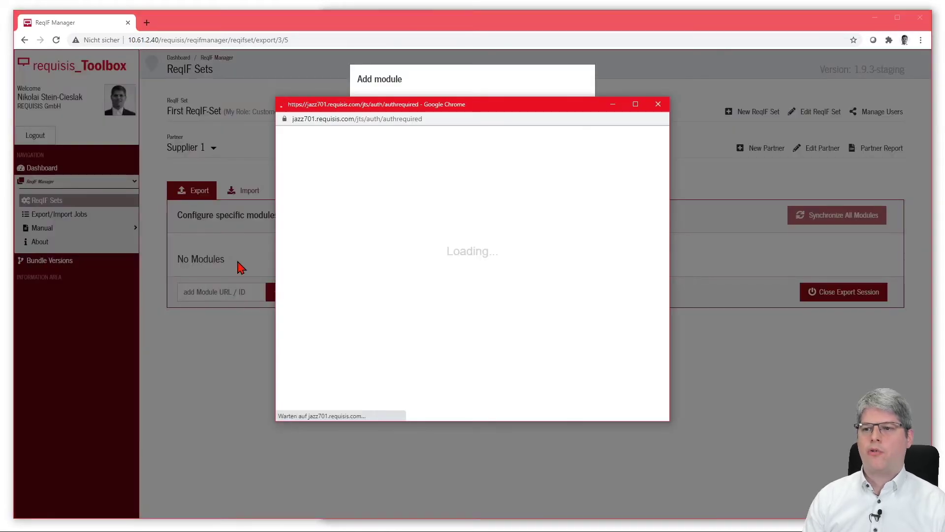
Sign in to Jazz so Requirements System A is added with view ReqIF Supplier 1.
{"action": "left_click", "coordinate": [525, 371]}
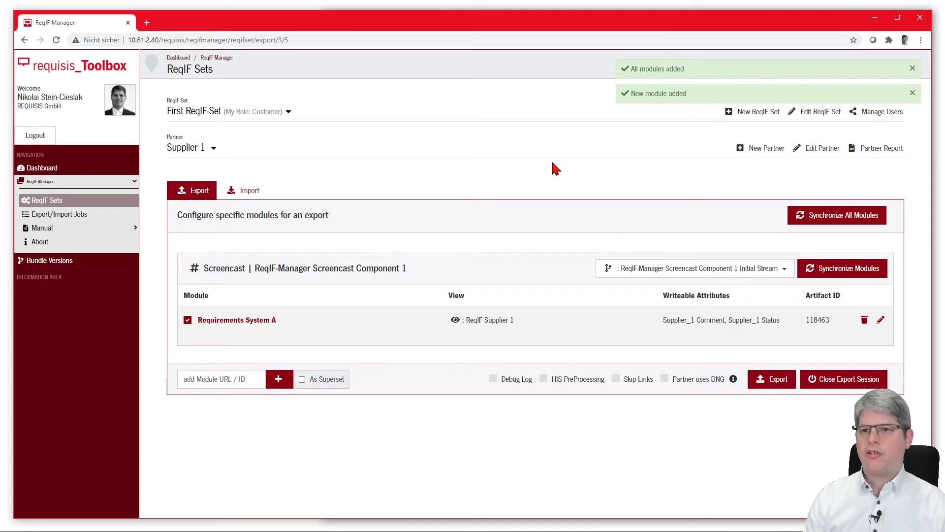
Drag Component 2's Requirements System B from DOORS Next into Supplier 1's export.
{"action": "key", "text": "alt+Tab"}
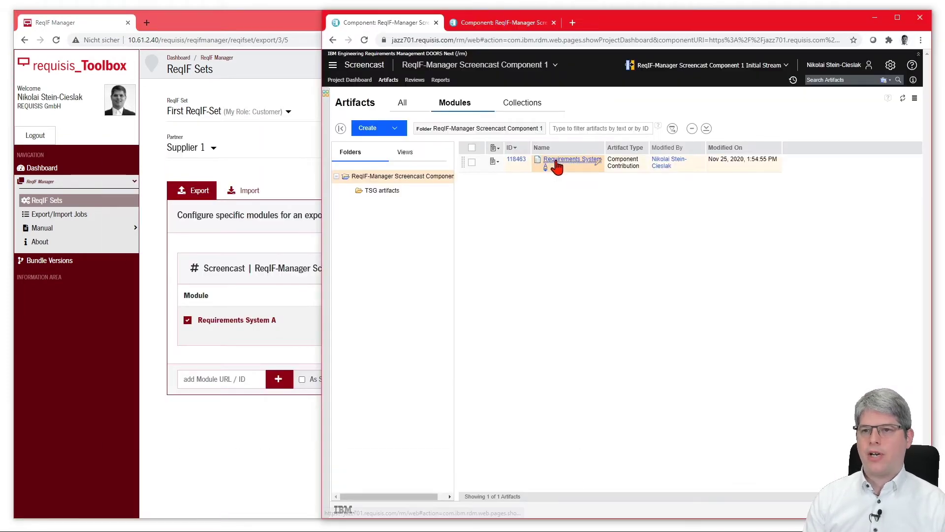
{"action": "left_click", "coordinate": [485, 25]}
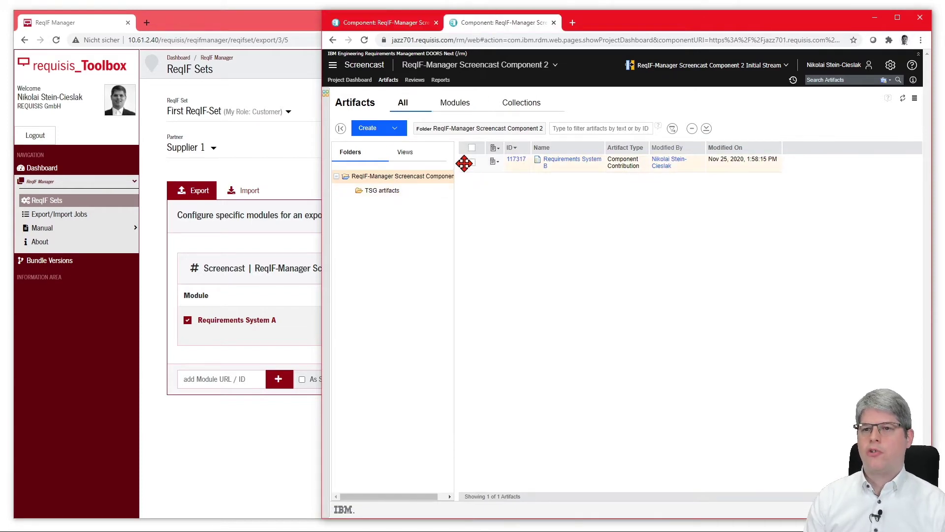
{"action": "left_click_drag", "start_coordinate": [463, 162], "coordinate": [284, 329]}
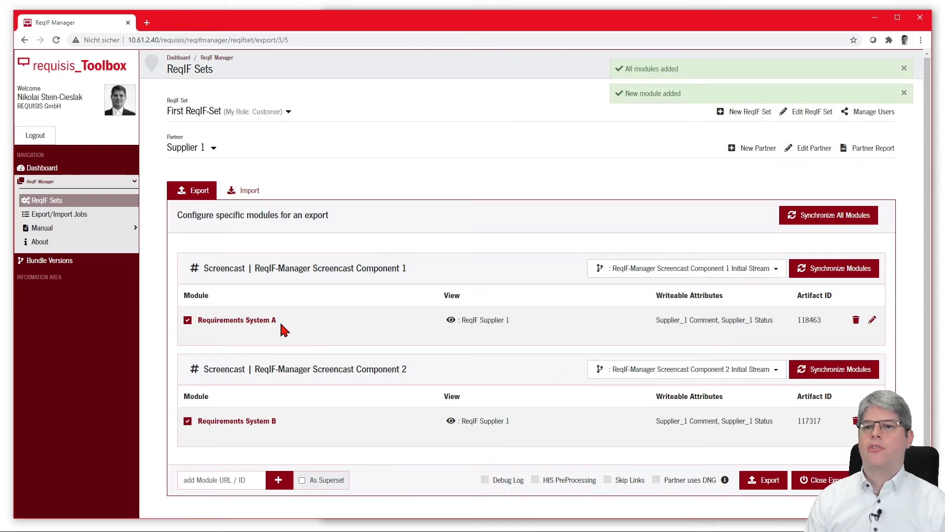
{"action": "left_click", "coordinate": [872, 320]}
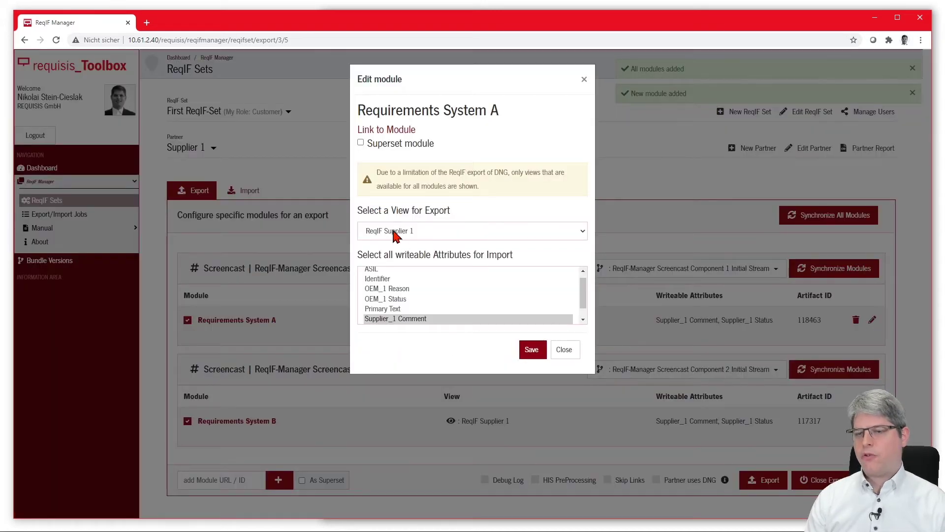
Check Requirements System A's export view stays ReqIF Supplier 1, closing without saving.
{"action": "left_click", "coordinate": [463, 230]}
{"action": "left_click", "coordinate": [512, 211]}
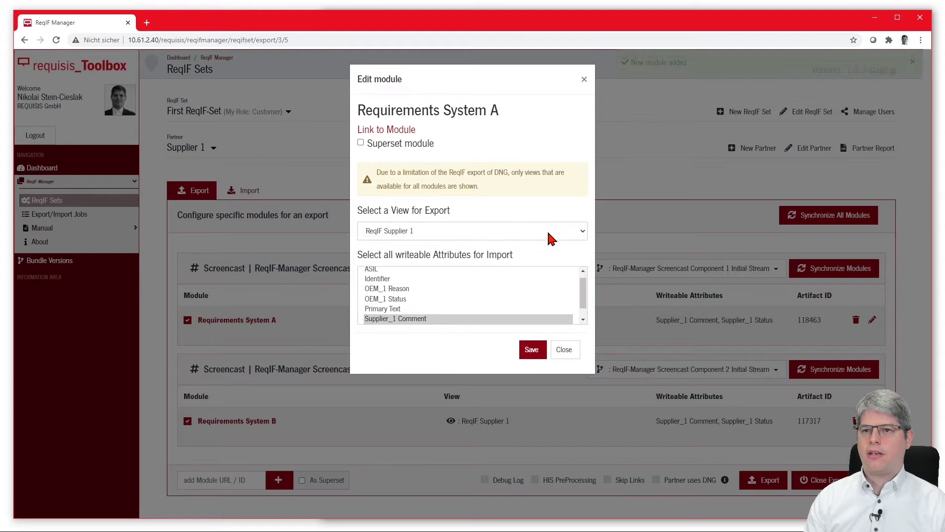
{"action": "left_click_drag", "start_coordinate": [584, 293], "coordinate": [584, 303]}
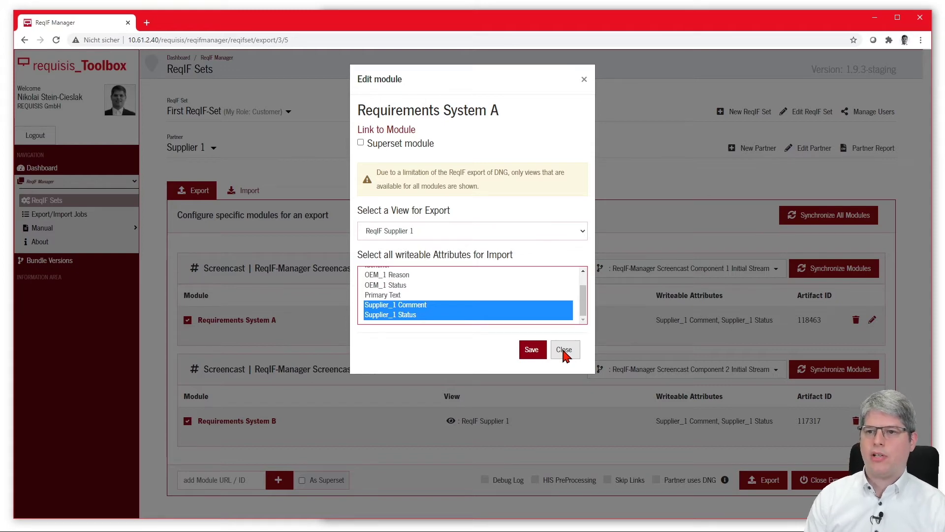
{"action": "left_click", "coordinate": [564, 351]}
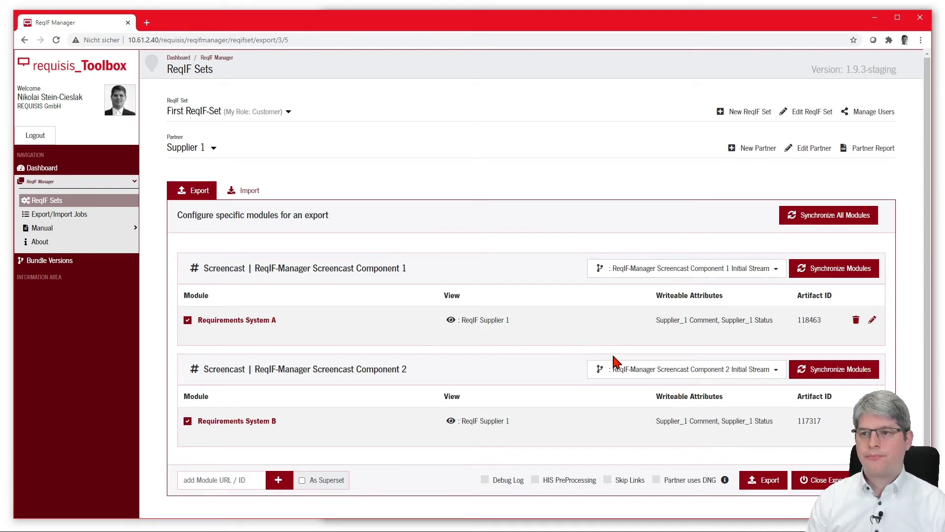
Mark Requirements System A and B as superset modules and save each.
{"action": "left_click", "coordinate": [873, 320]}
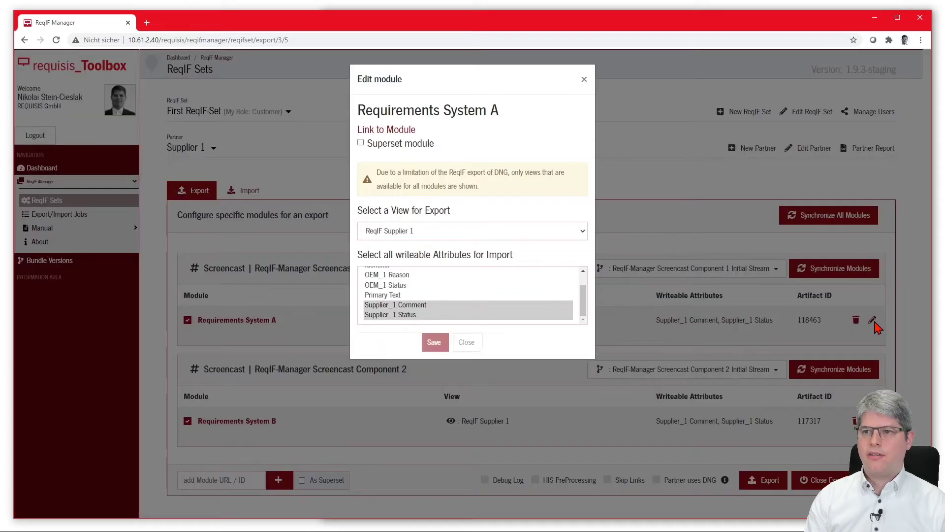
{"action": "left_click", "coordinate": [376, 144]}
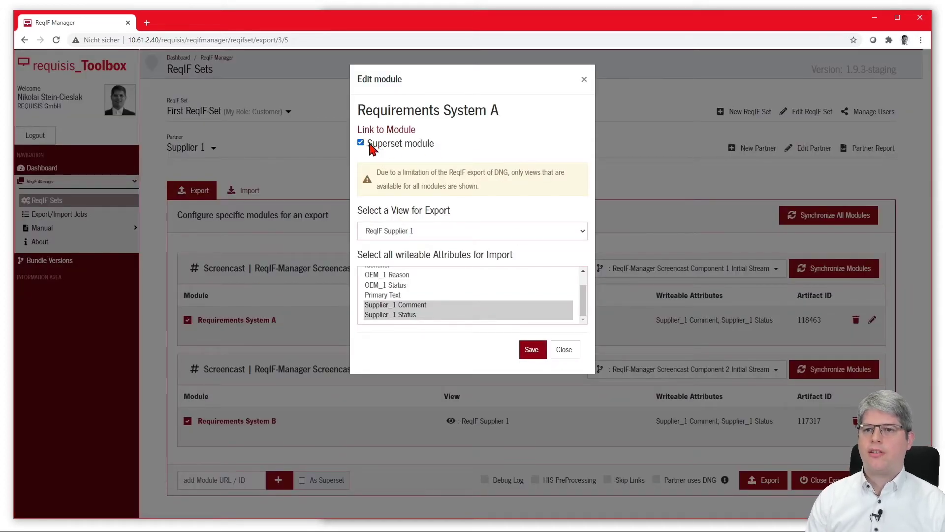
{"action": "left_click", "coordinate": [533, 350]}
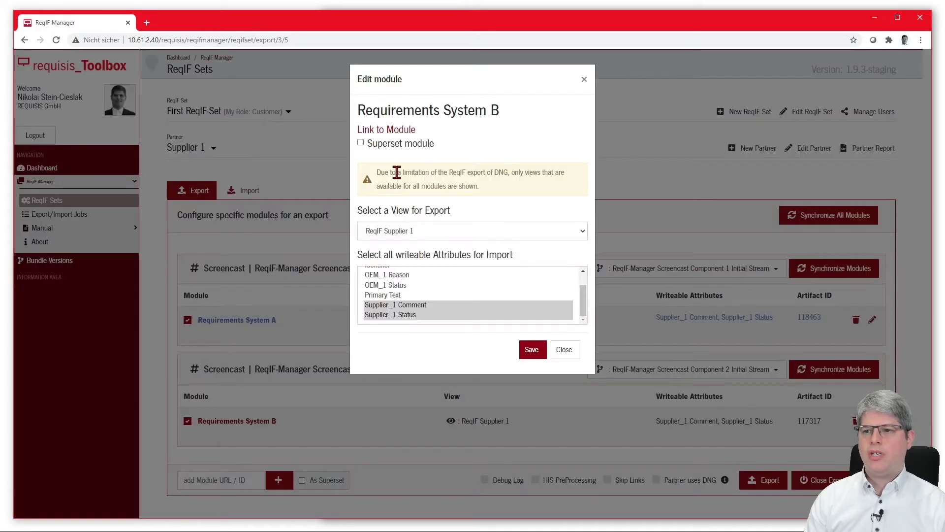
{"action": "left_click", "coordinate": [361, 143]}
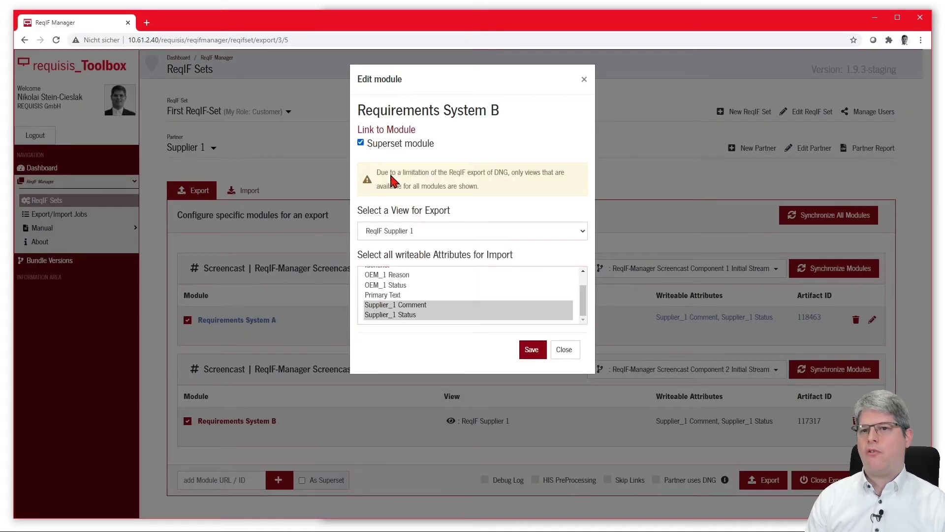
{"action": "left_click", "coordinate": [532, 349]}
Start an export session for partner Supplier 2.
{"action": "left_click", "coordinate": [199, 150]}
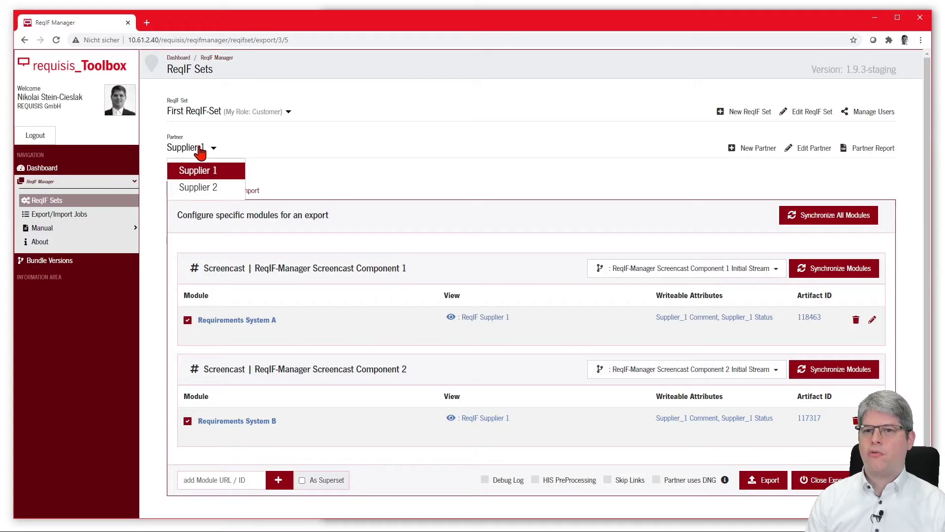
{"action": "left_click", "coordinate": [198, 187]}
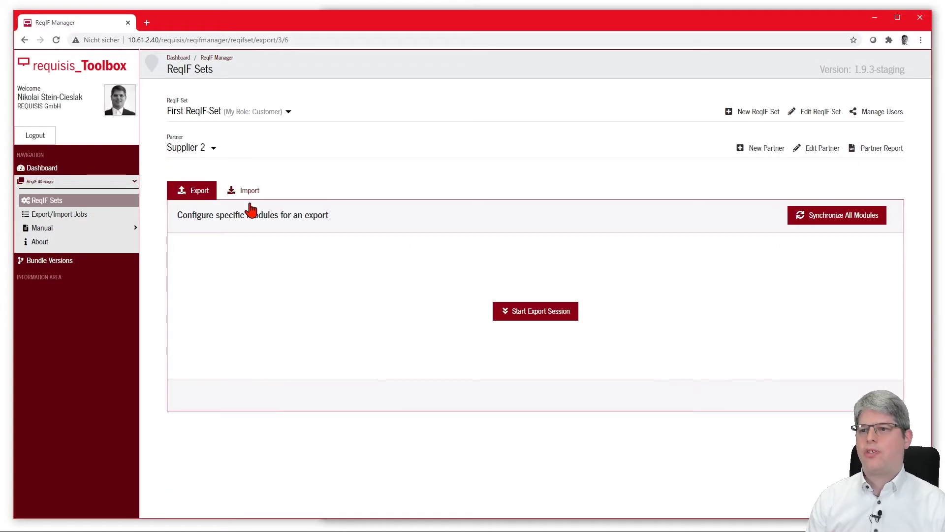
{"action": "left_click", "coordinate": [538, 311]}
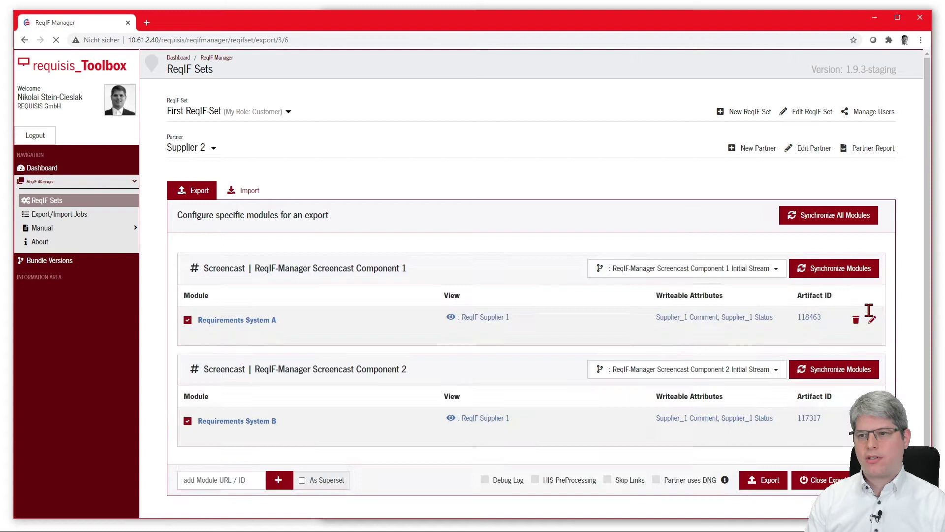
Set both Requirements System A and B to export view ReqIF Supplier 2.
{"action": "left_click", "coordinate": [872, 319]}
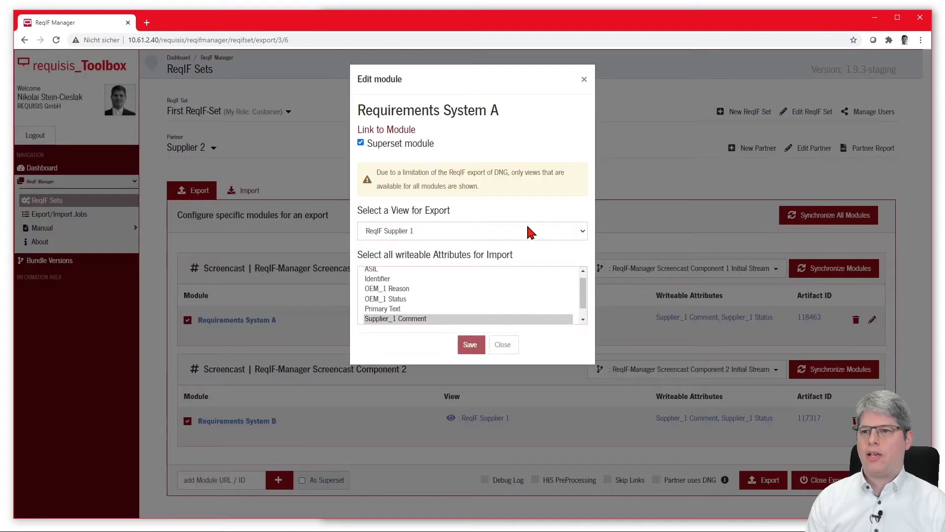
{"action": "left_click", "coordinate": [531, 231]}
{"action": "left_click", "coordinate": [510, 266]}
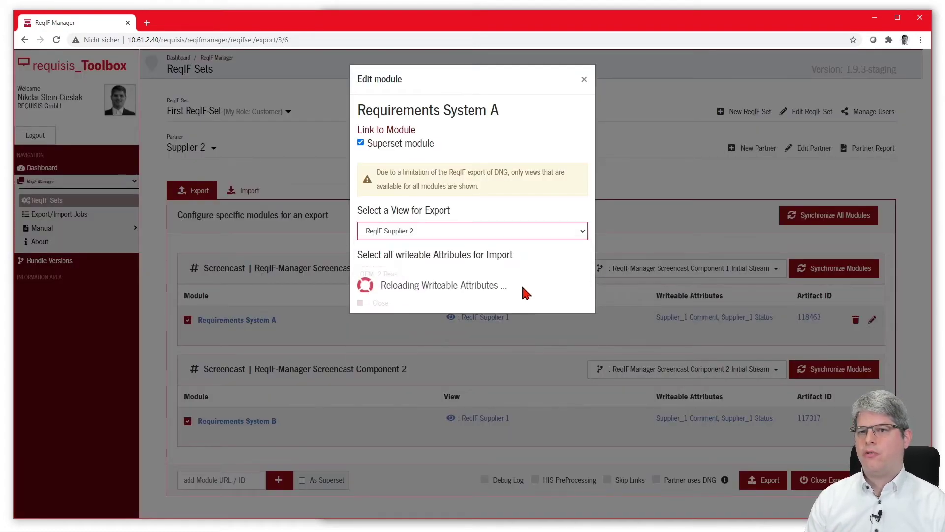
{"action": "left_click", "coordinate": [523, 351]}
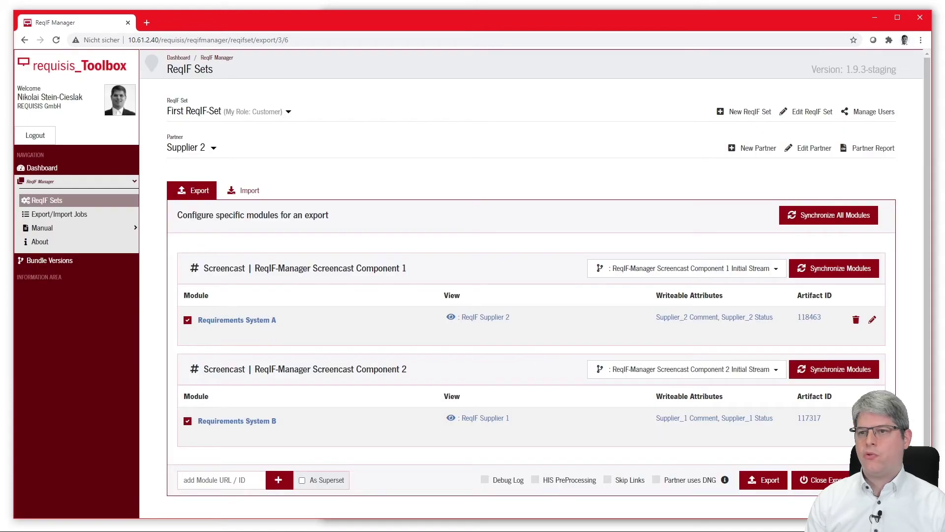
{"action": "left_click", "coordinate": [872, 420]}
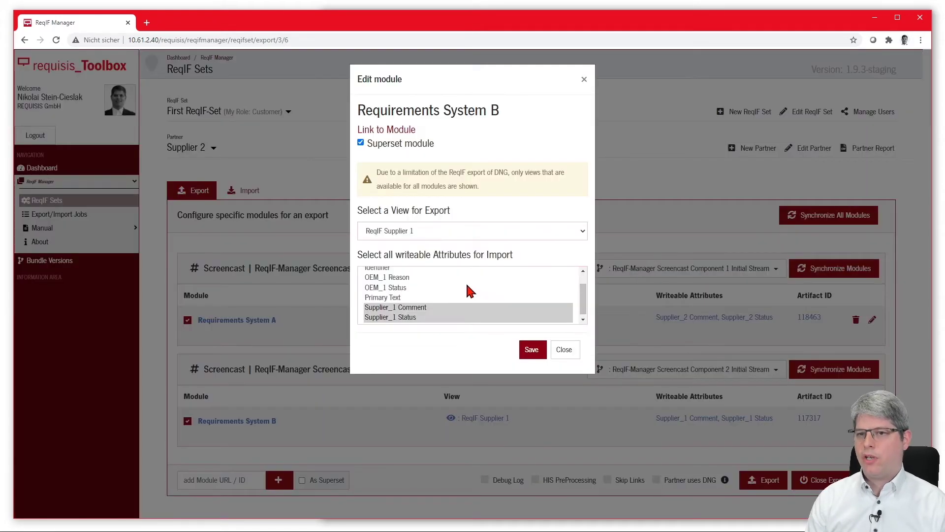
{"action": "left_click", "coordinate": [414, 230]}
{"action": "left_click", "coordinate": [413, 265]}
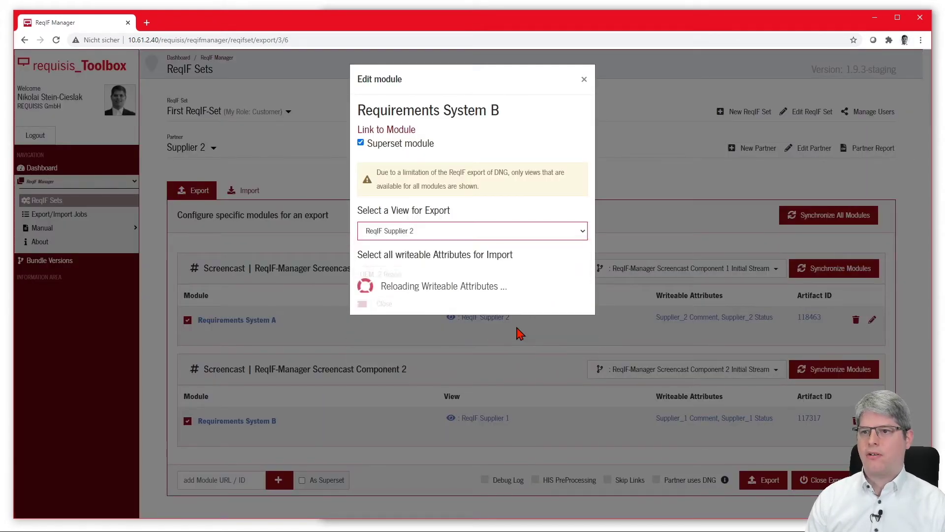
{"action": "left_click", "coordinate": [532, 351]}
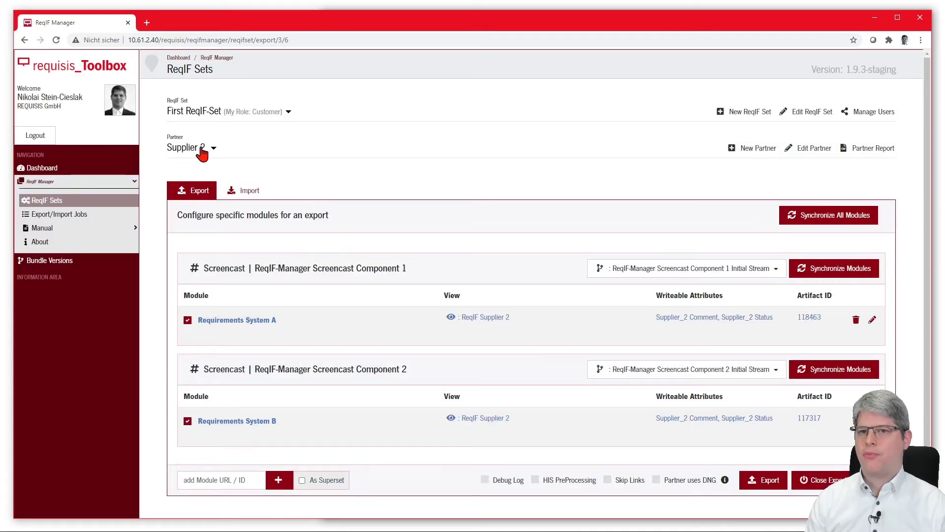
Queue exports for Supplier 2, then Supplier 1, and view the Export/Import Jobs list.
{"action": "left_click", "coordinate": [777, 487]}
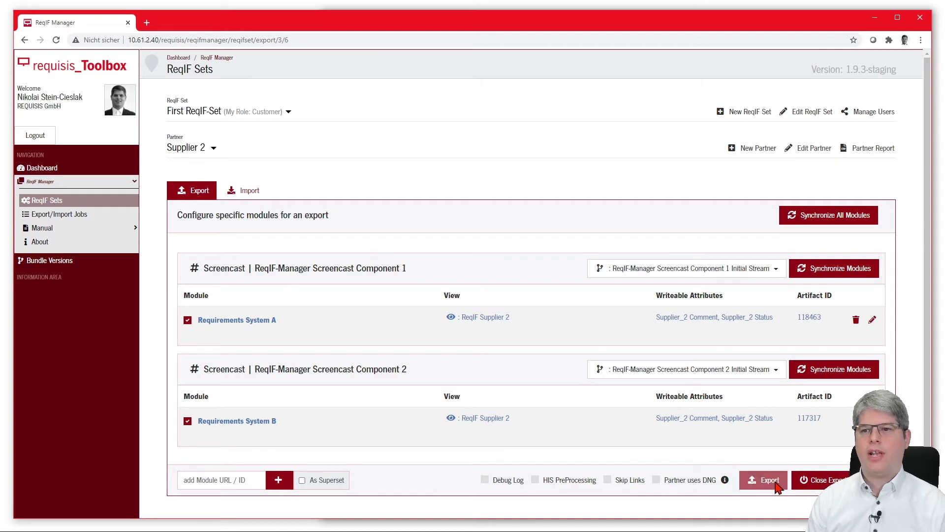
{"action": "left_click", "coordinate": [188, 151]}
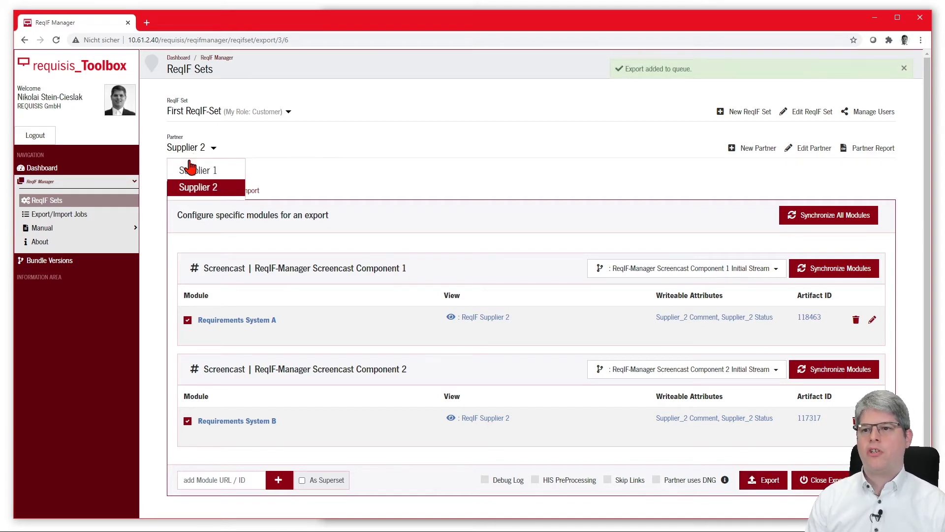
{"action": "left_click", "coordinate": [198, 173]}
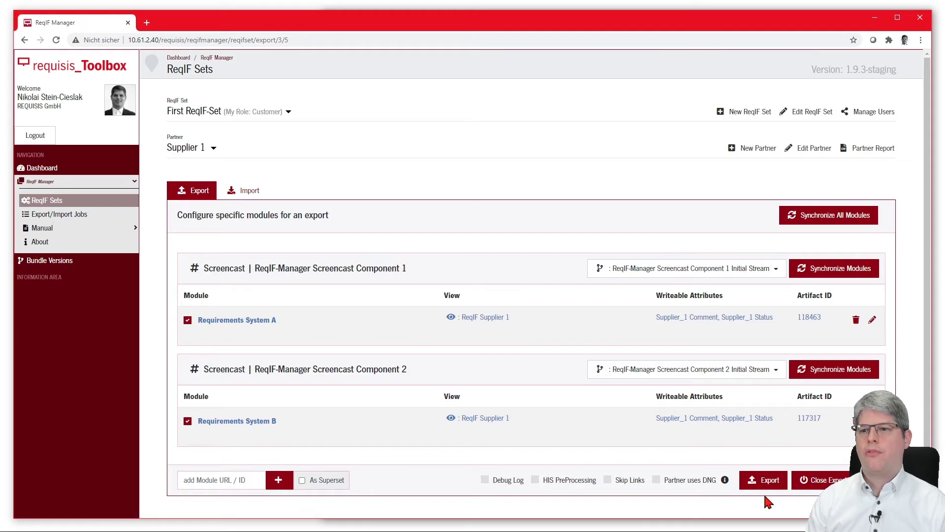
{"action": "left_click", "coordinate": [780, 488]}
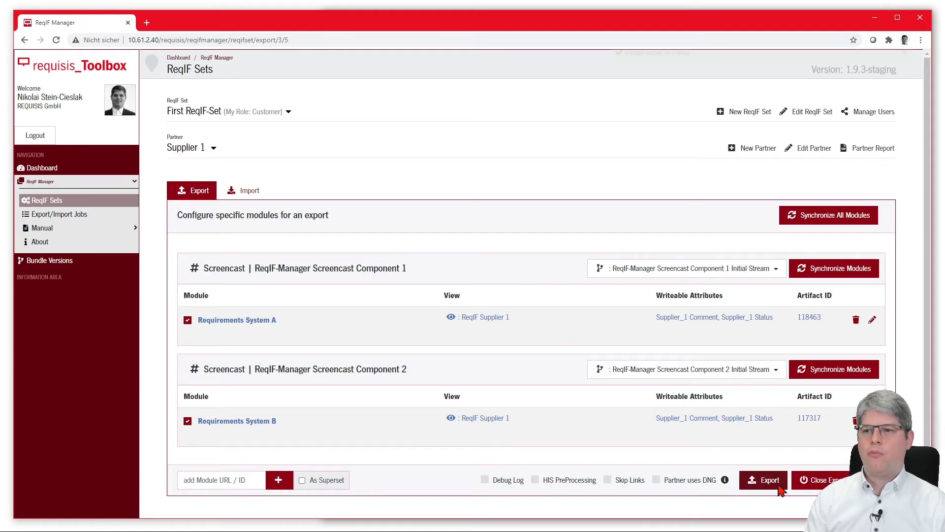
{"action": "left_click", "coordinate": [88, 217]}
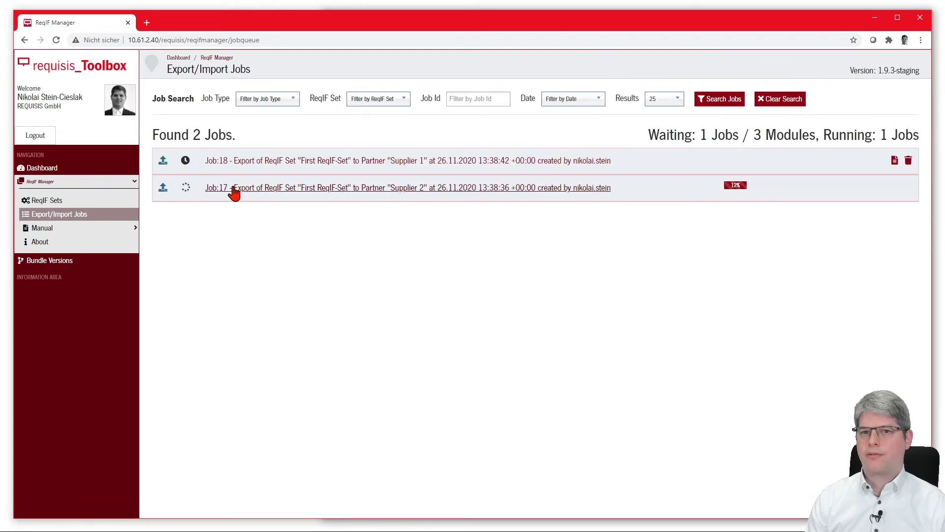
Expand the Job:17 and Job:18 rows to show their module tables.
{"action": "left_click", "coordinate": [230, 188]}
{"action": "left_click", "coordinate": [240, 164]}
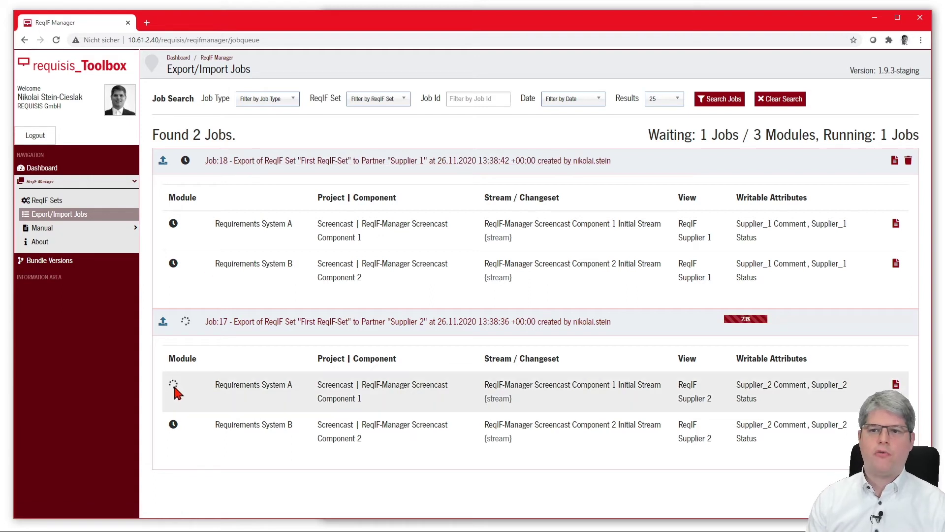
Monitor Job:17's module status icons until its Supplier 2 export completes both modules.
{"action": "mouse_move", "coordinate": [176, 391]}
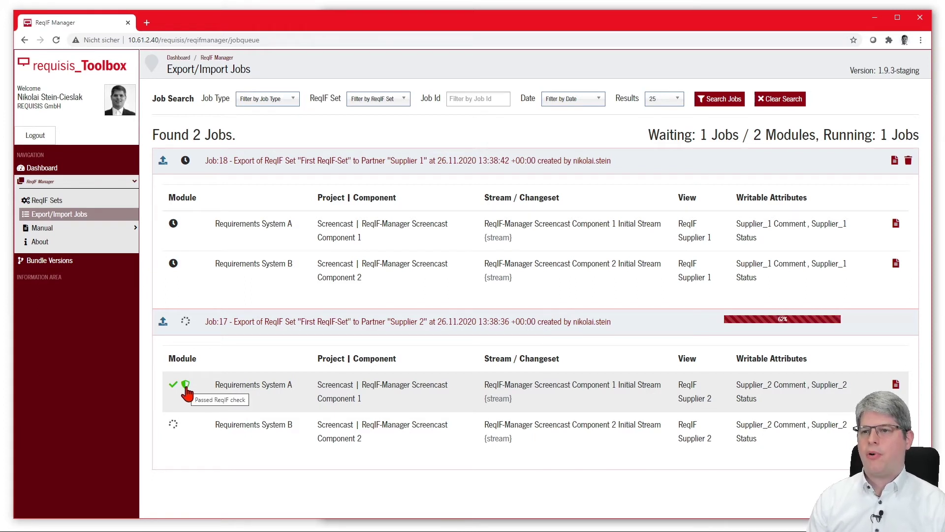
{"action": "mouse_move", "coordinate": [175, 431]}
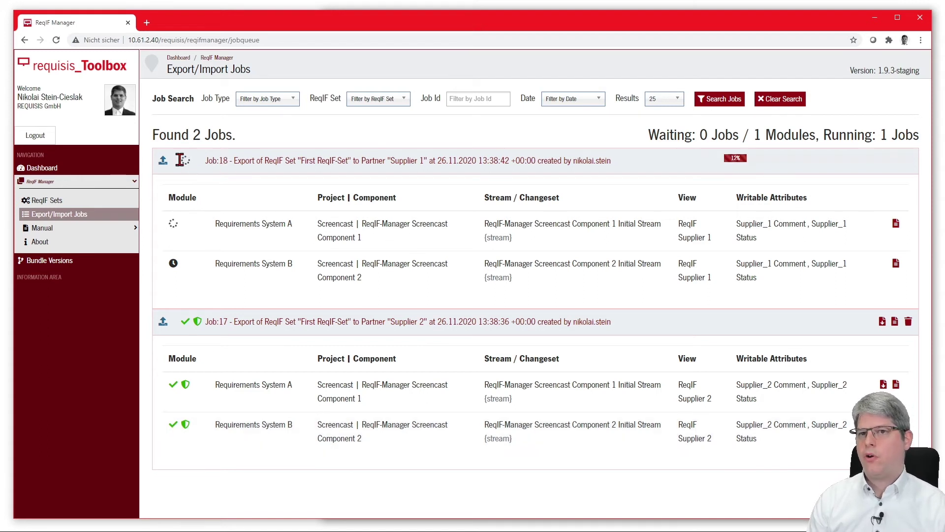
Monitor Job:18's Supplier 1 module status until both modules show green checks.
{"action": "mouse_move", "coordinate": [186, 165]}
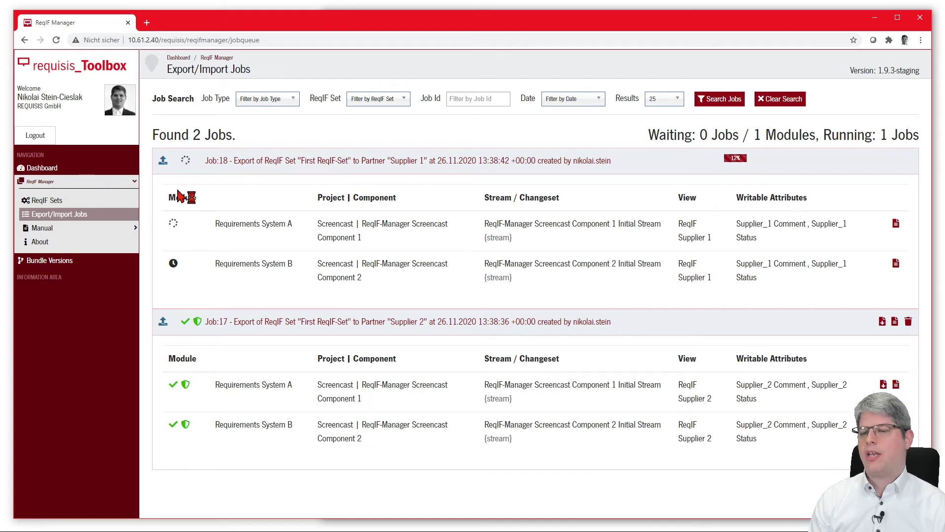
{"action": "mouse_move", "coordinate": [180, 232]}
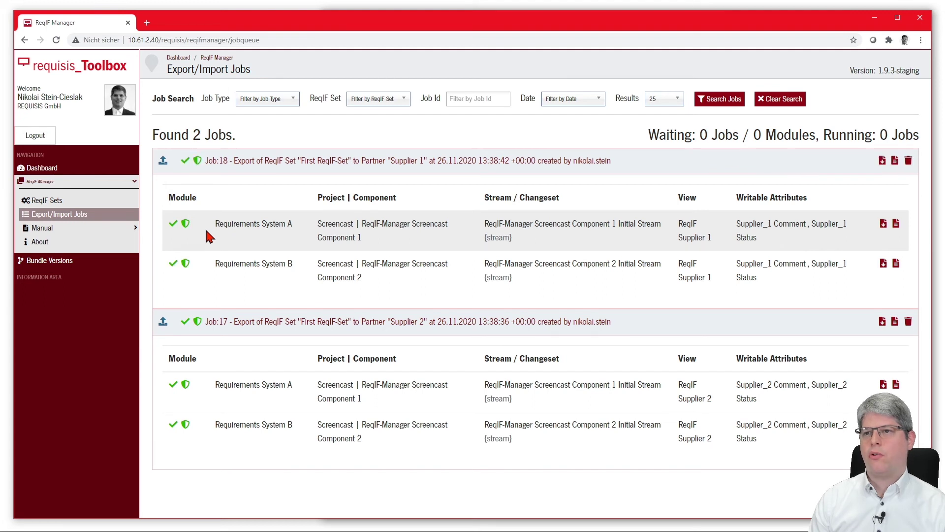
Download the First_ReqIF-Set zip packages for Job:18 and then Job:17.
{"action": "left_click", "coordinate": [882, 161]}
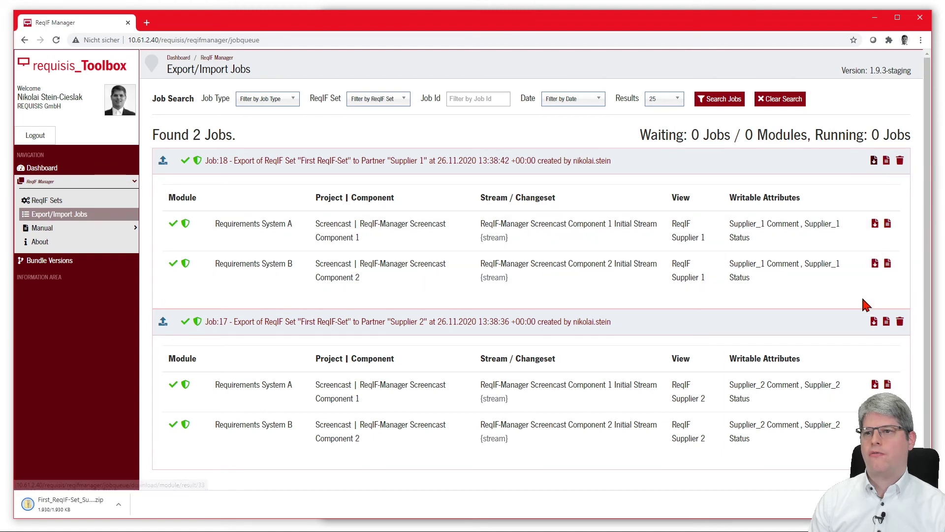
{"action": "left_click", "coordinate": [874, 324]}
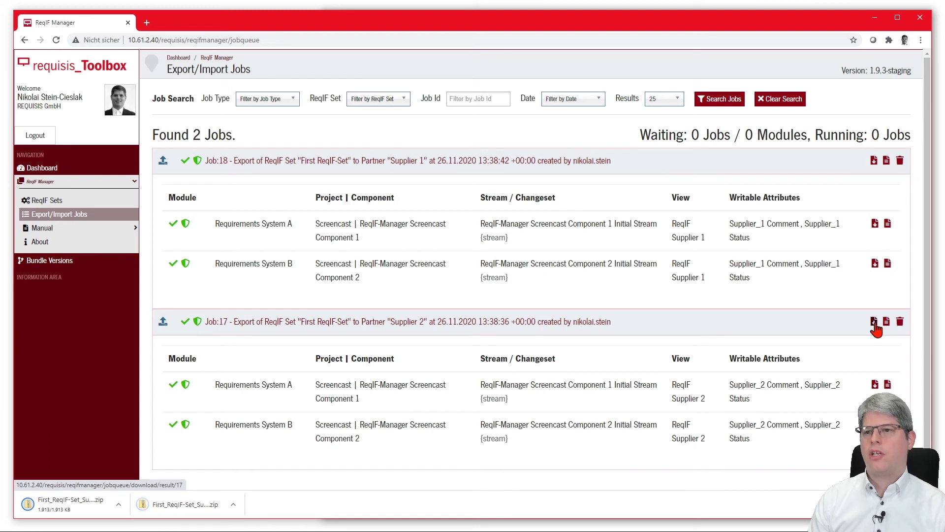
Open Job:18's log and review its Duration and Number of Modules.
{"action": "left_click", "coordinate": [887, 162]}
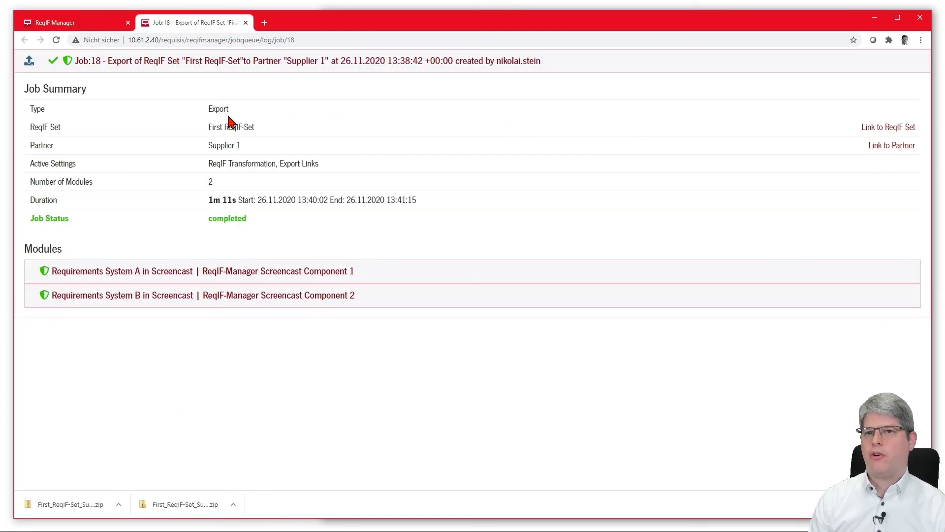
{"action": "left_click_drag", "start_coordinate": [208, 201], "coordinate": [455, 209]}
{"action": "left_click_drag", "start_coordinate": [215, 182], "coordinate": [206, 181]}
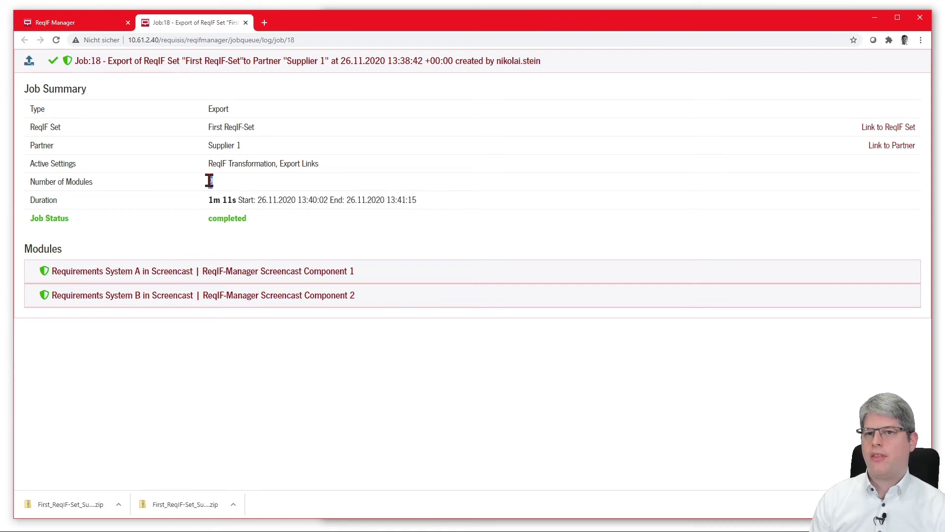
Expand Requirements System A and review its 1144 artifacts, ReqIF Supplier 1 view, writeable attributes and stream.
{"action": "left_click", "coordinate": [295, 272]}
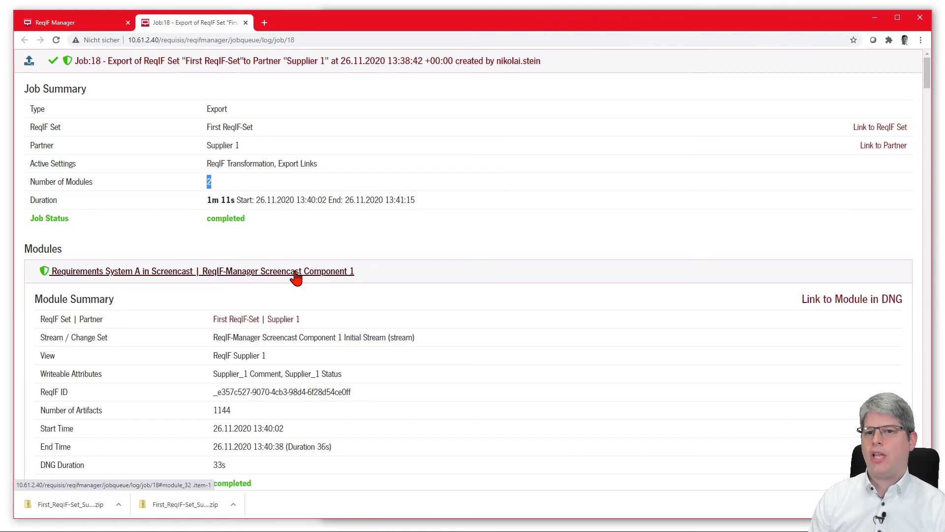
{"action": "scroll", "coordinate": [296, 276], "scroll_direction": "down", "scroll_amount": 3}
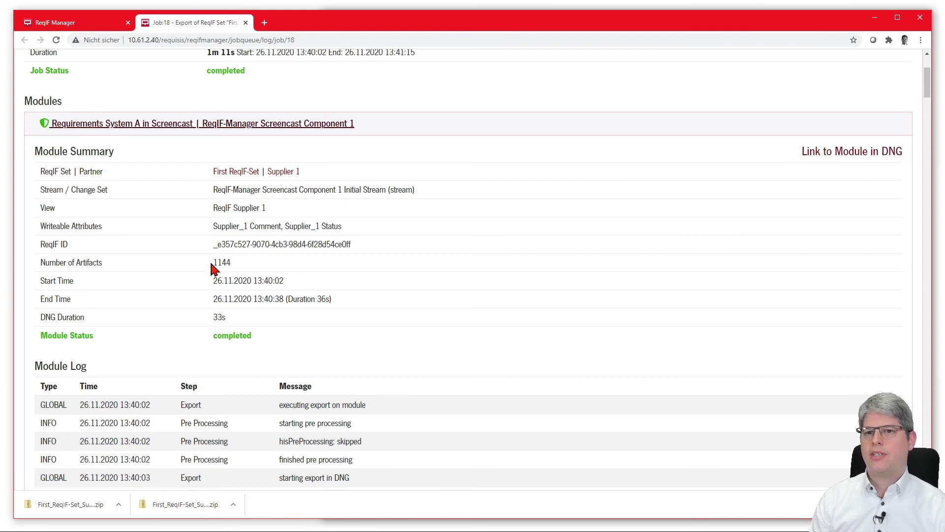
{"action": "left_click_drag", "start_coordinate": [213, 262], "coordinate": [230, 262]}
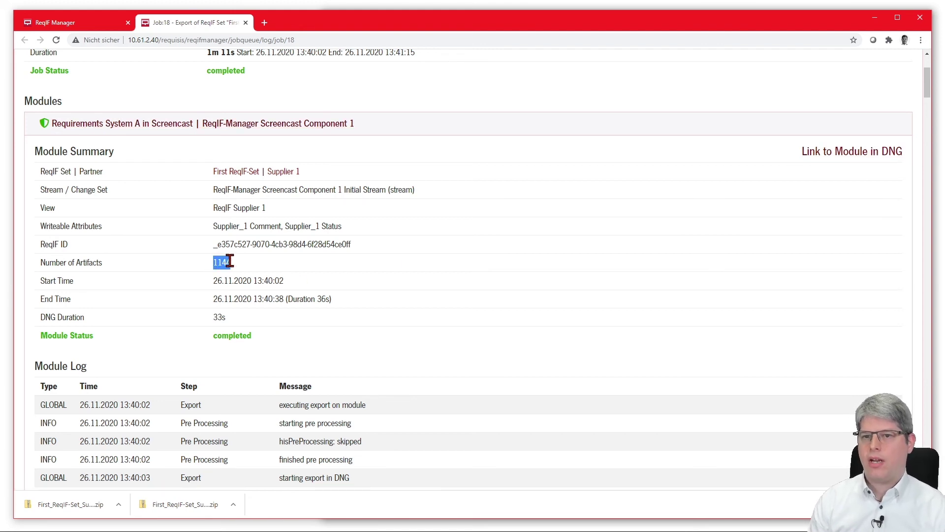
{"action": "left_click_drag", "start_coordinate": [213, 208], "coordinate": [265, 209]}
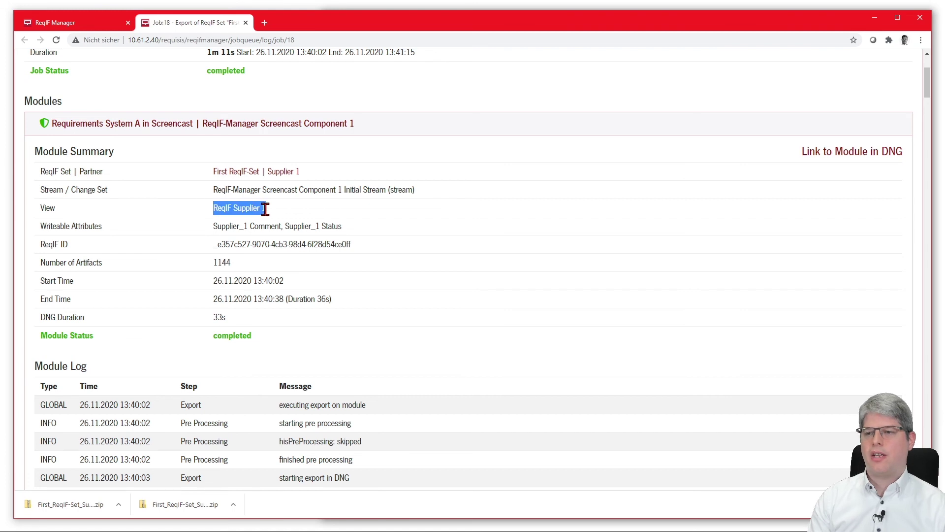
{"action": "left_click_drag", "start_coordinate": [213, 226], "coordinate": [348, 236]}
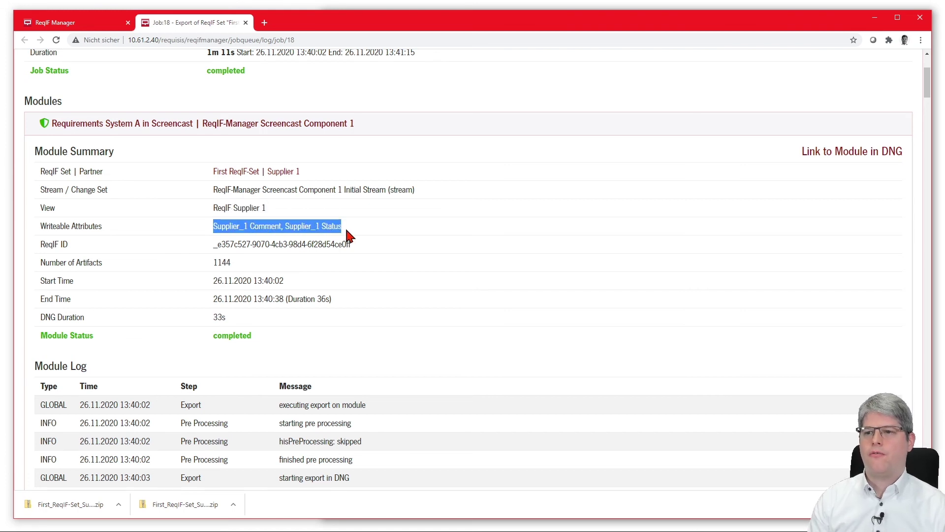
{"action": "left_click_drag", "start_coordinate": [209, 190], "coordinate": [390, 190]}
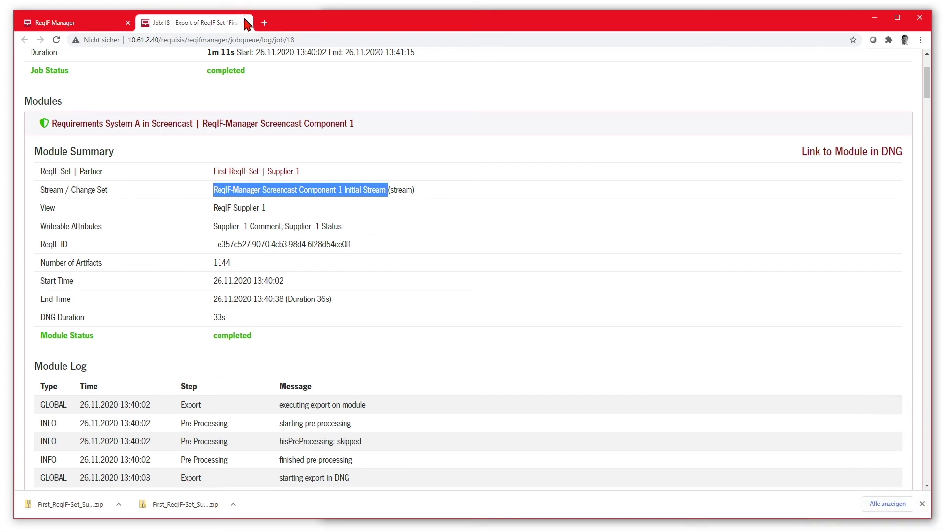
Close the job log and close the Supplier 1 export session with baselines kept for both modules.
{"action": "left_click", "coordinate": [245, 23]}
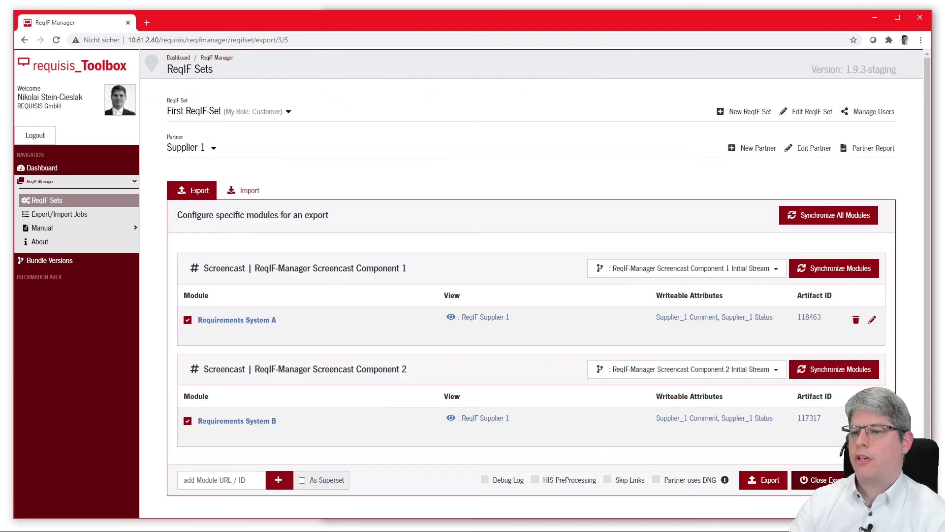
{"action": "left_click", "coordinate": [818, 479]}
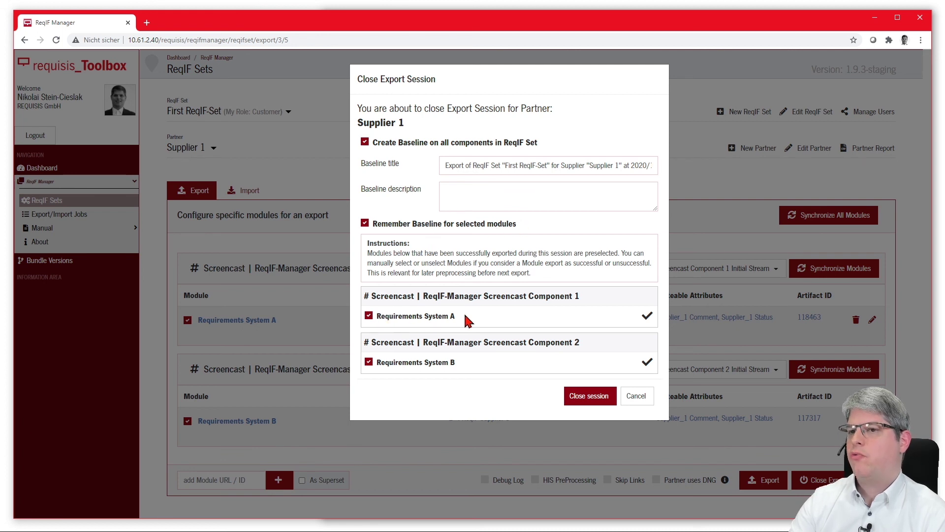
{"action": "left_click", "coordinate": [588, 396]}
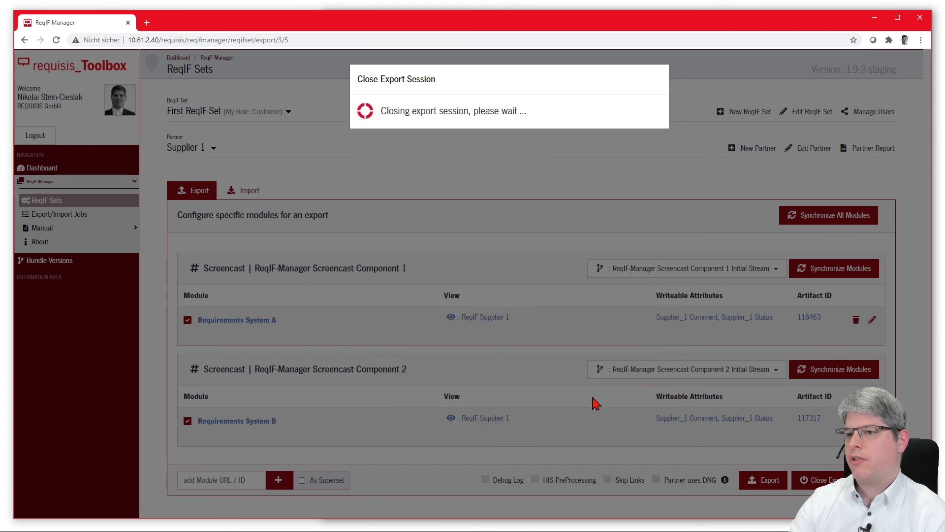